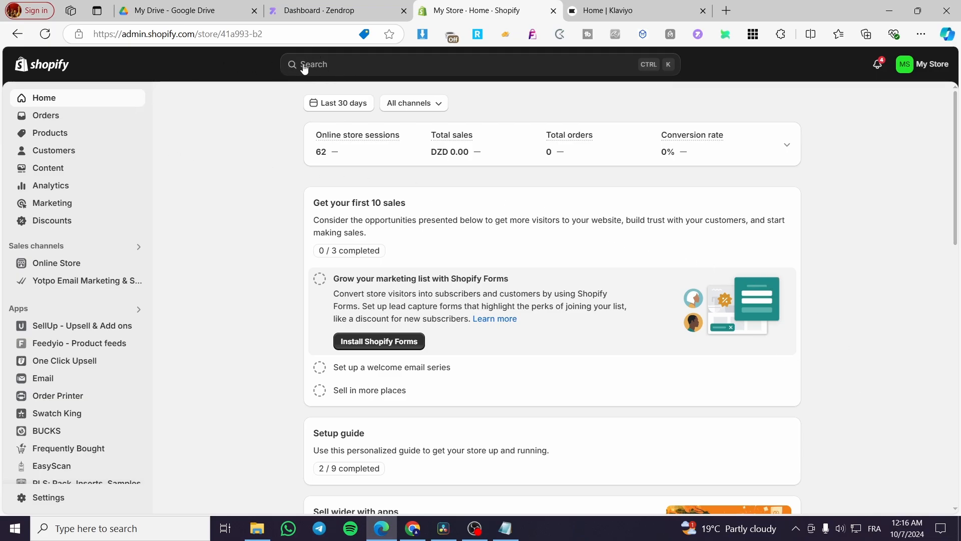
Search the Shopify admin for Klaviyo and open the Klaviyo: Email Marketing & SMS listing in the Shopify App Store
{"action": "left_click", "coordinate": [385, 66]}
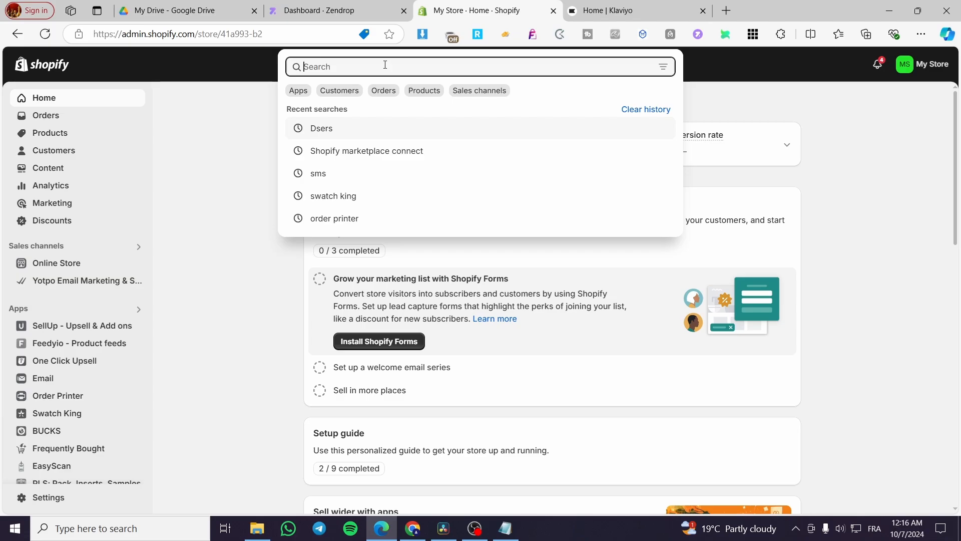
{"action": "type", "text": "K"}
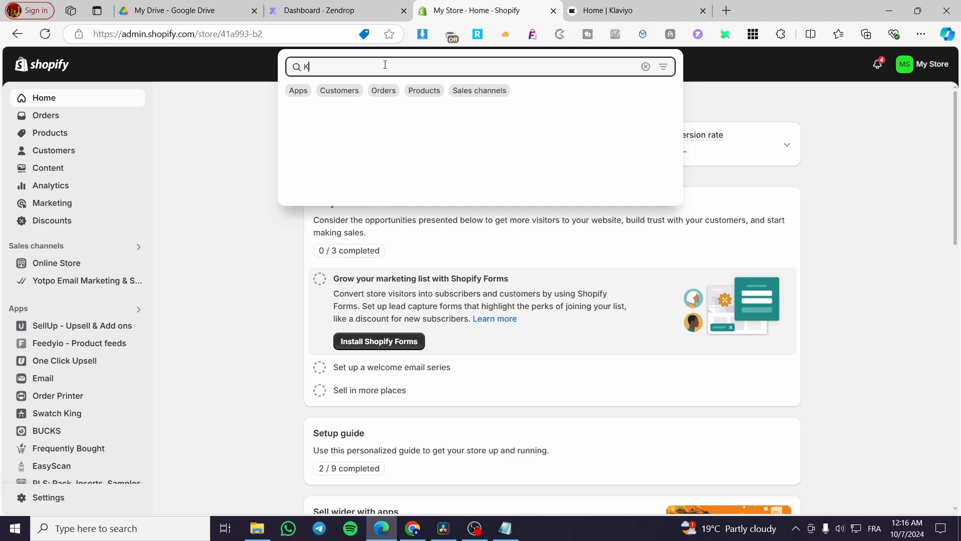
{"action": "type", "text": "laviyo"}
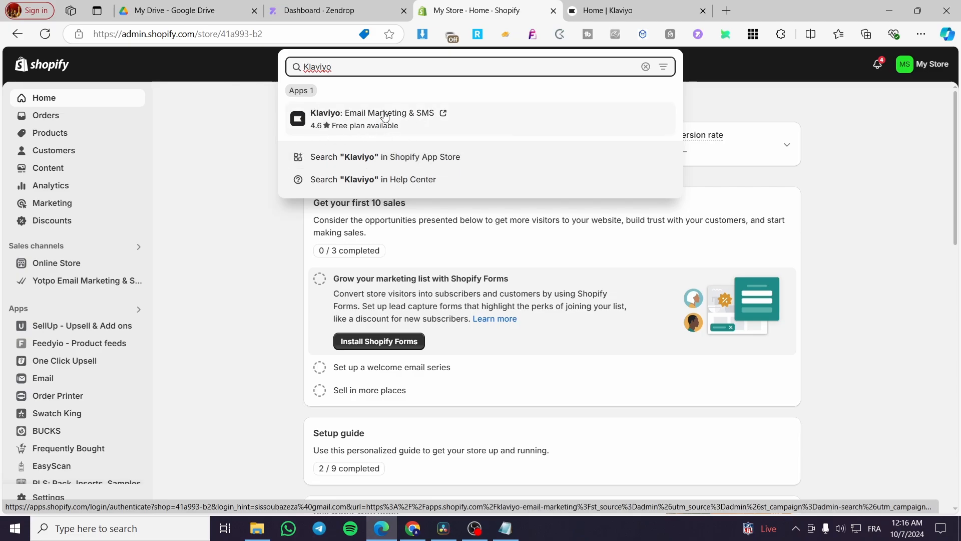
{"action": "left_click", "coordinate": [336, 155]}
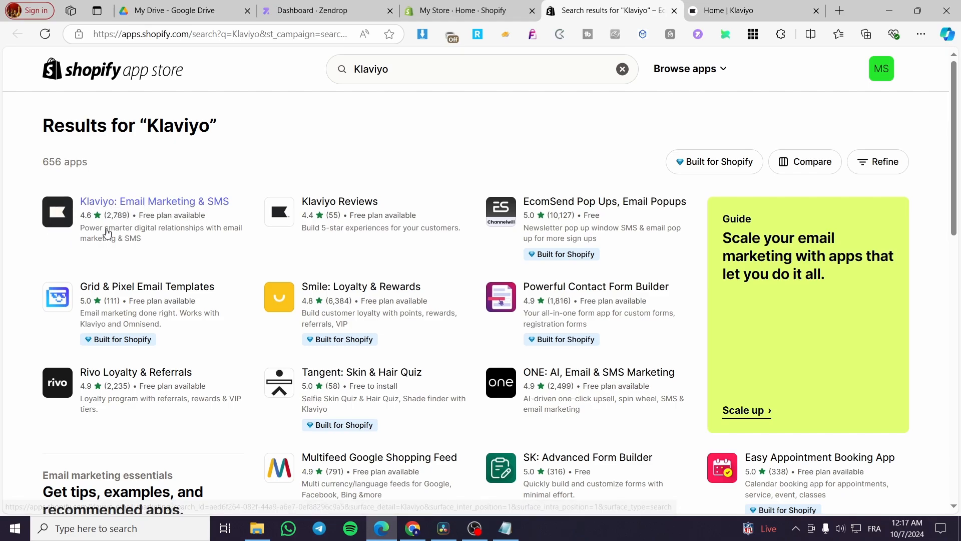
{"action": "left_click", "coordinate": [63, 215]}
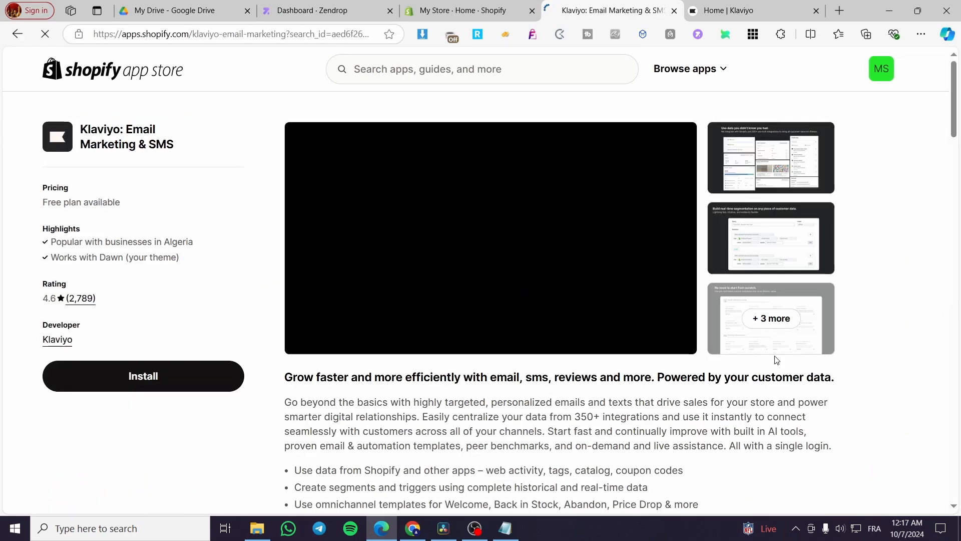
Install the Klaviyo: Email Marketing & SMS app and approve its access to the store
{"action": "left_click", "coordinate": [142, 379]}
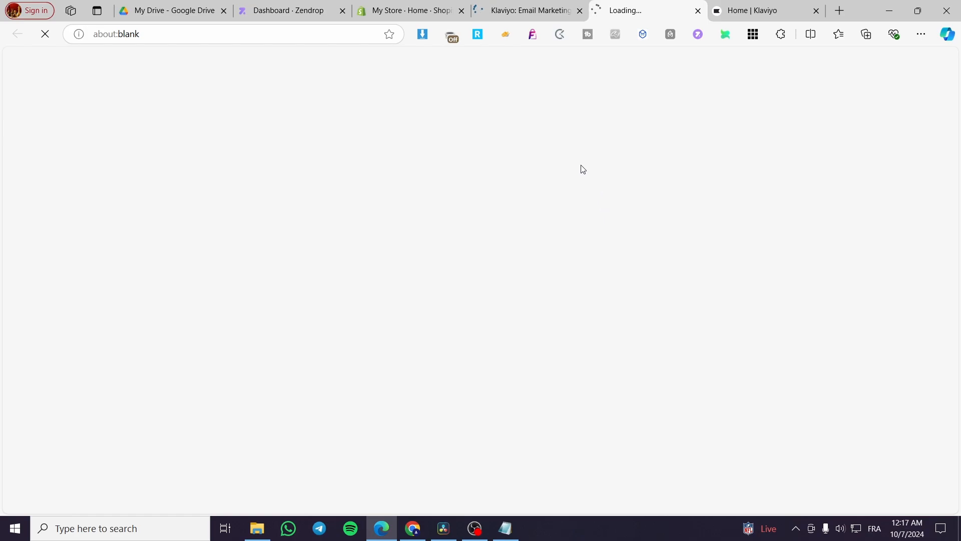
{"action": "left_click", "coordinate": [570, 11]}
{"action": "left_click", "coordinate": [580, 10]}
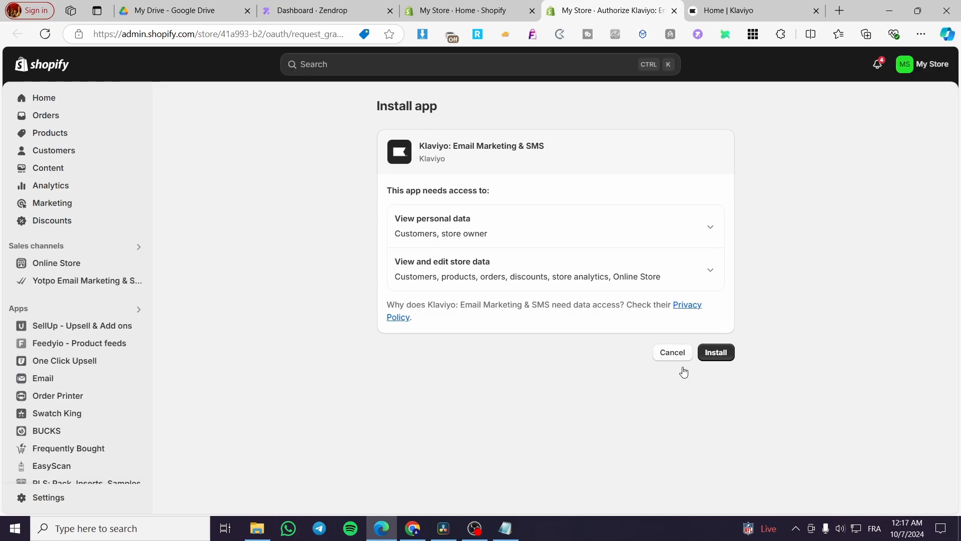
{"action": "left_click", "coordinate": [726, 360]}
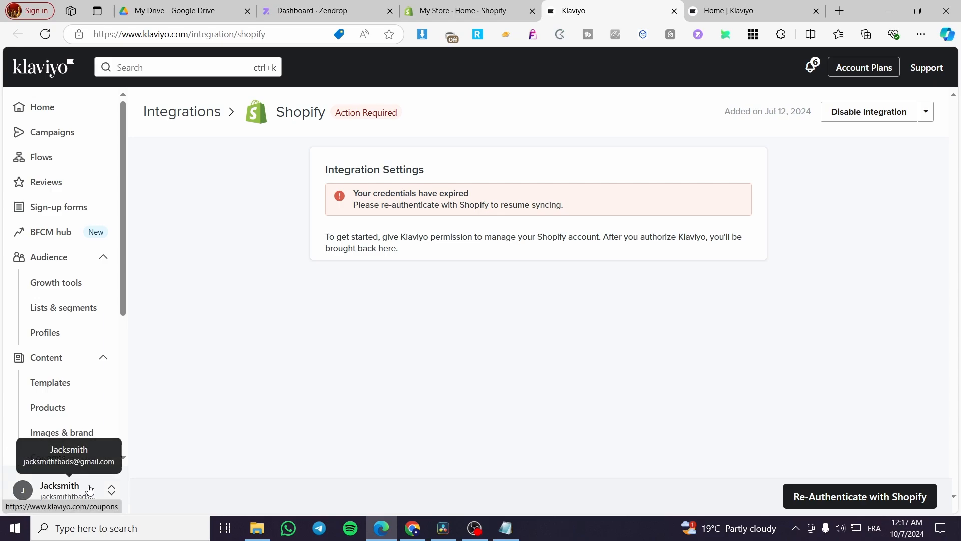
Open the Klaviyo account's integrations and browse the catalogue of integrations that can be added
{"action": "left_click", "coordinate": [61, 501]}
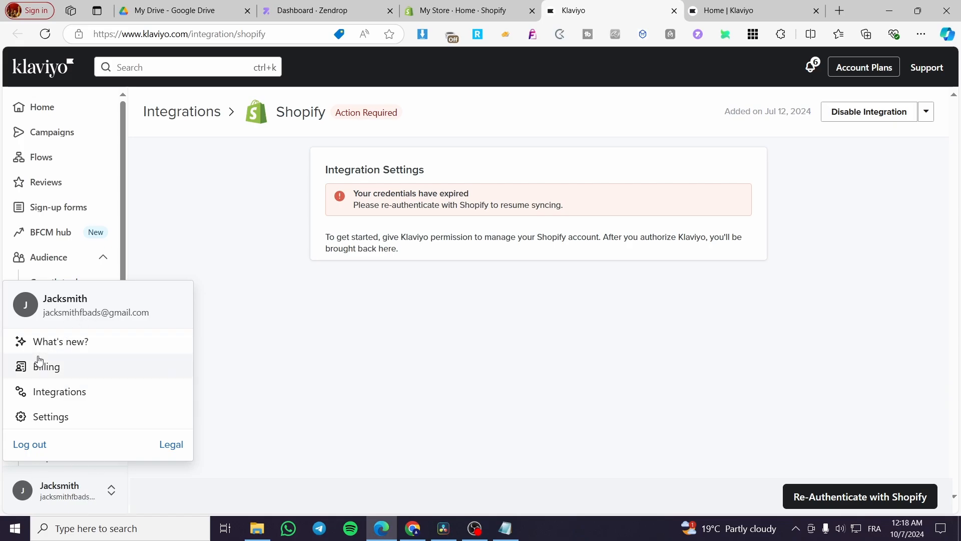
{"action": "left_click", "coordinate": [51, 399]}
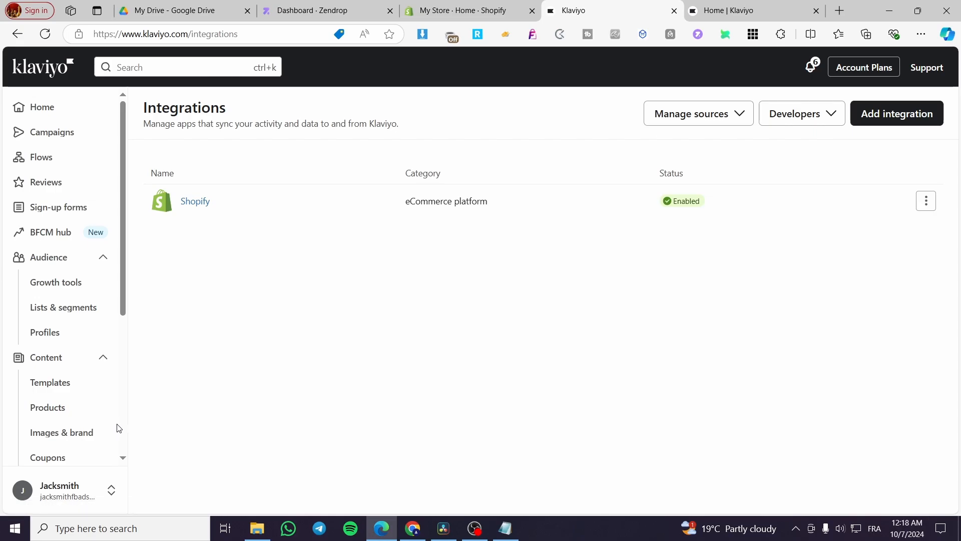
{"action": "left_click", "coordinate": [907, 118]}
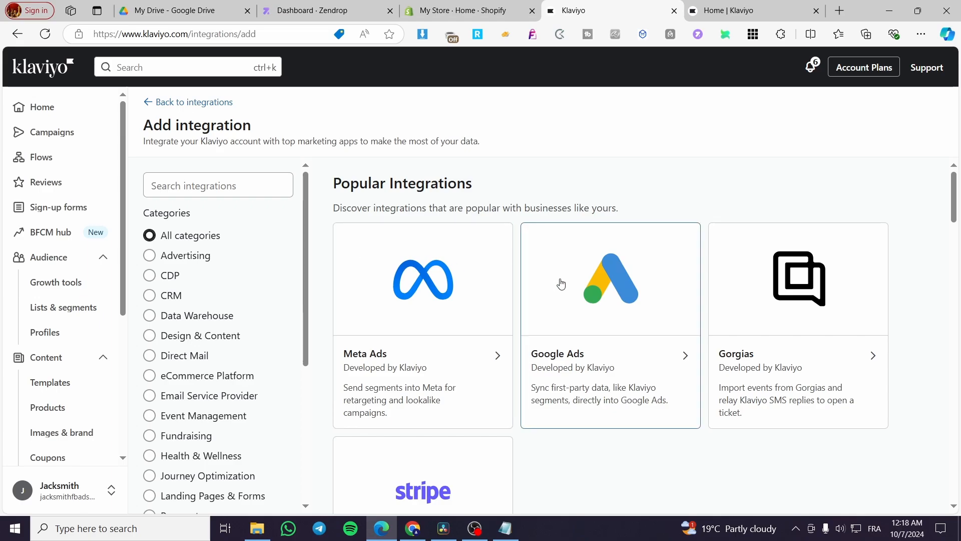
{"action": "scroll", "coordinate": [741, 325], "scroll_direction": "down", "scroll_amount": 10}
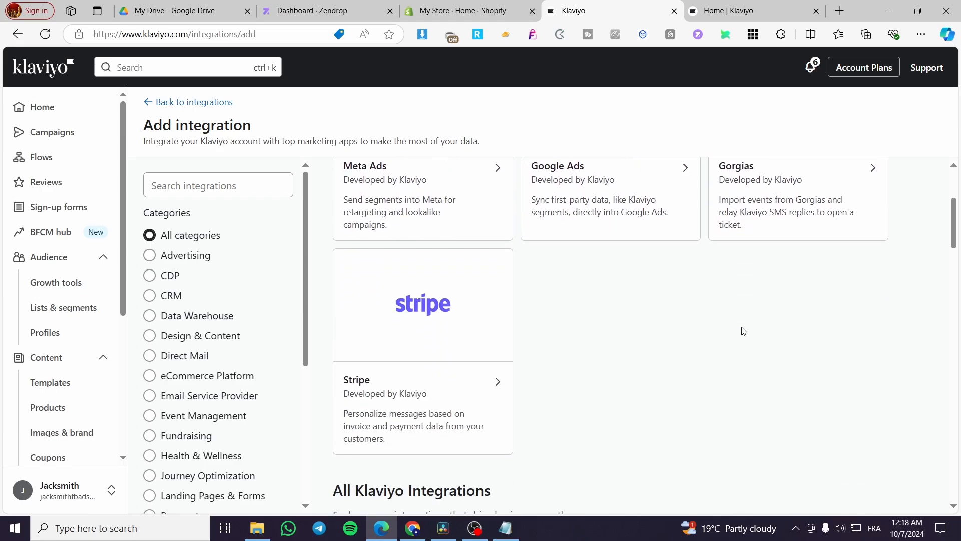
{"action": "scroll", "coordinate": [644, 307], "scroll_direction": "down", "scroll_amount": 18}
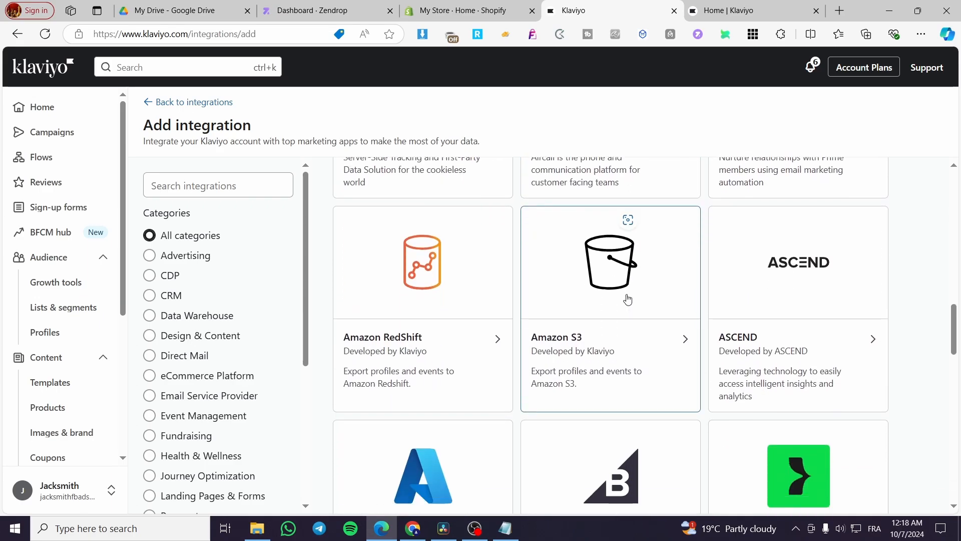
{"action": "scroll", "coordinate": [623, 297], "scroll_direction": "down", "scroll_amount": 9}
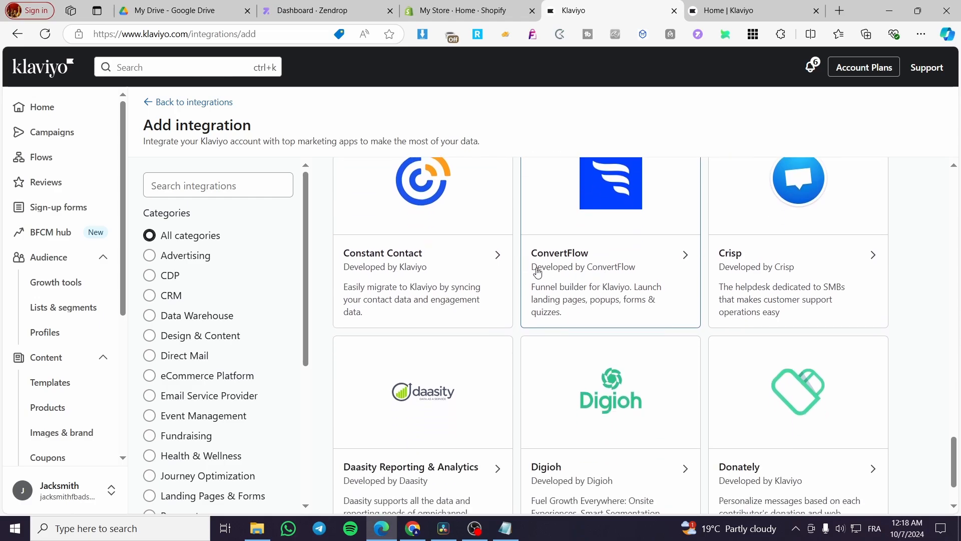
{"action": "scroll", "coordinate": [636, 322], "scroll_direction": "up", "scroll_amount": 20}
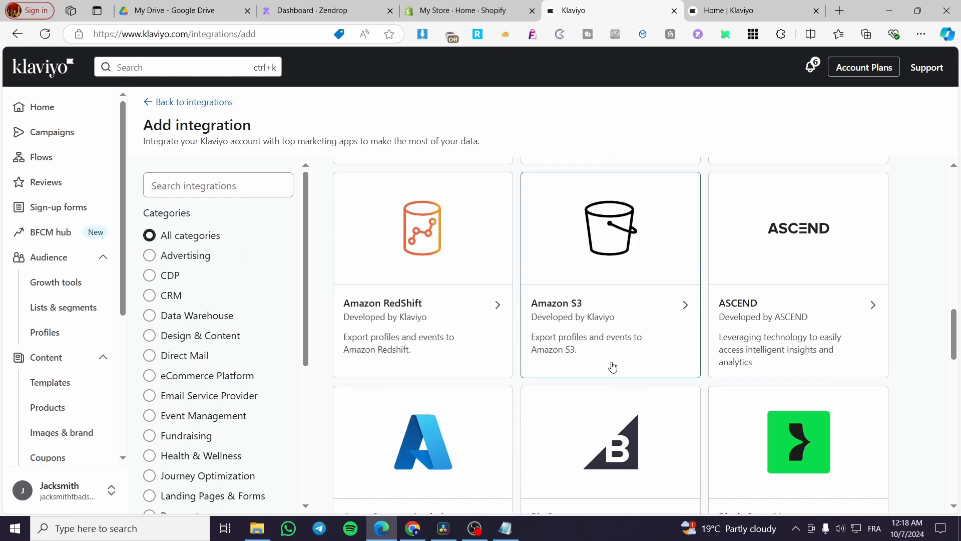
{"action": "scroll", "coordinate": [603, 366], "scroll_direction": "up", "scroll_amount": 5}
Search the available integrations for shopify, review the Shopify integration's description and features, and open its management page
{"action": "left_click", "coordinate": [205, 186]}
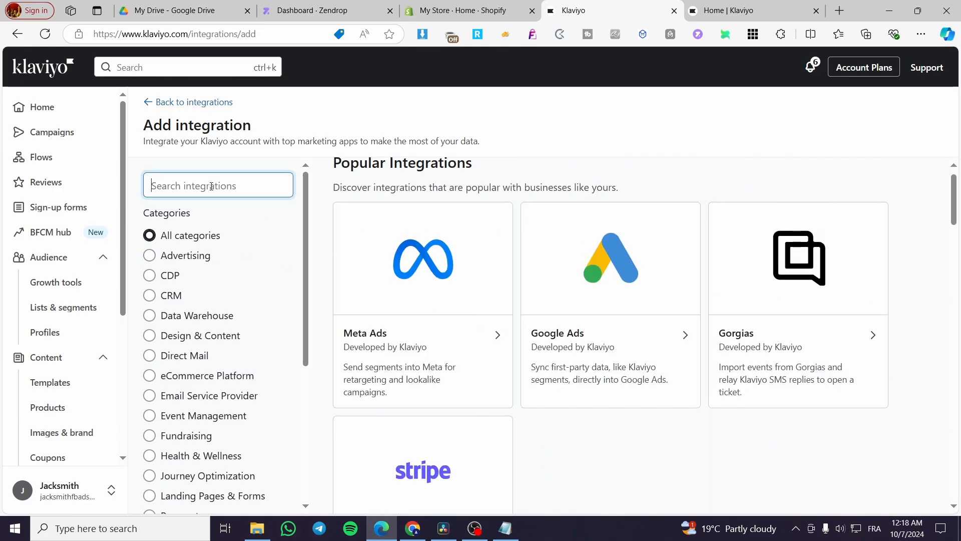
{"action": "type", "text": "shopify"}
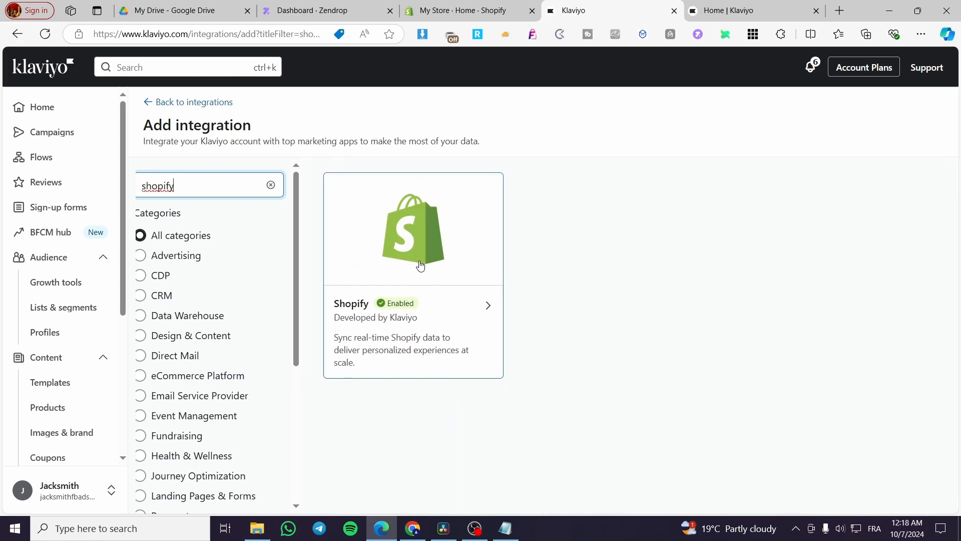
{"action": "left_click", "coordinate": [501, 282]}
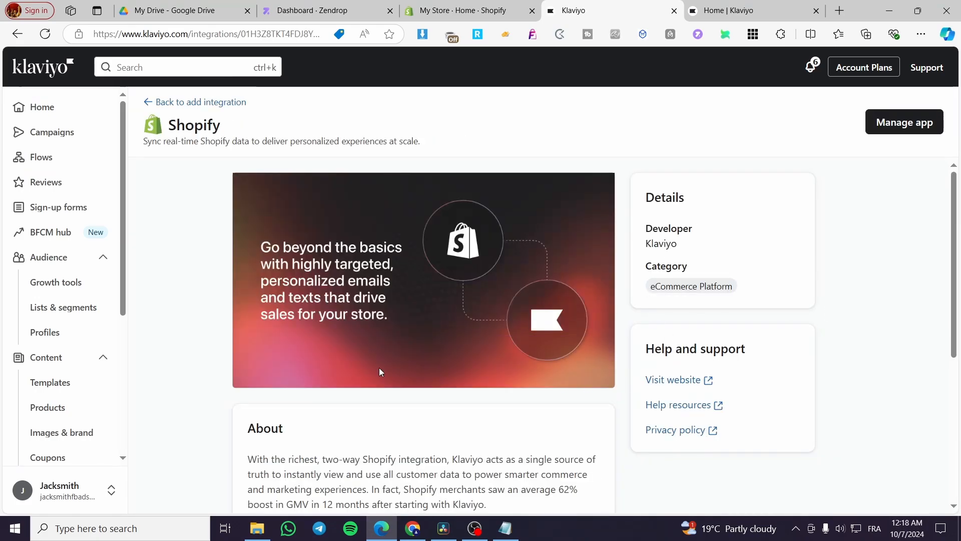
{"action": "scroll", "coordinate": [287, 359], "scroll_direction": "down", "scroll_amount": 1}
{"action": "scroll", "coordinate": [286, 360], "scroll_direction": "down", "scroll_amount": 3}
{"action": "scroll", "coordinate": [350, 366], "scroll_direction": "down", "scroll_amount": 1}
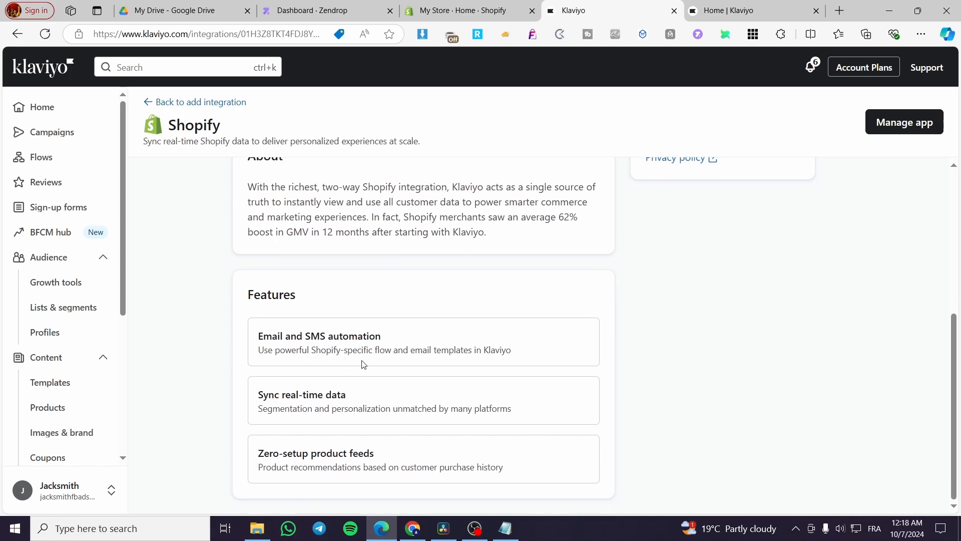
{"action": "scroll", "coordinate": [477, 373], "scroll_direction": "up", "scroll_amount": 5}
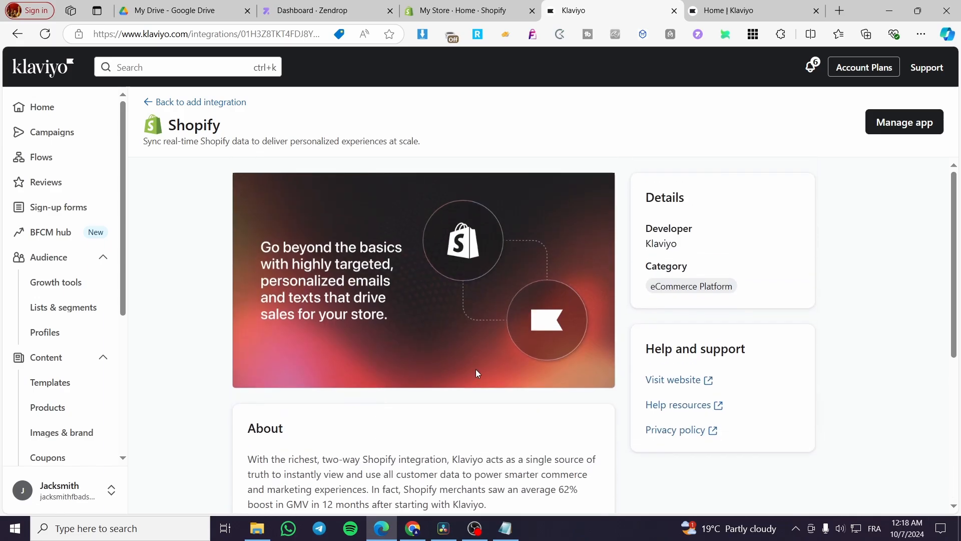
{"action": "left_click", "coordinate": [921, 133]}
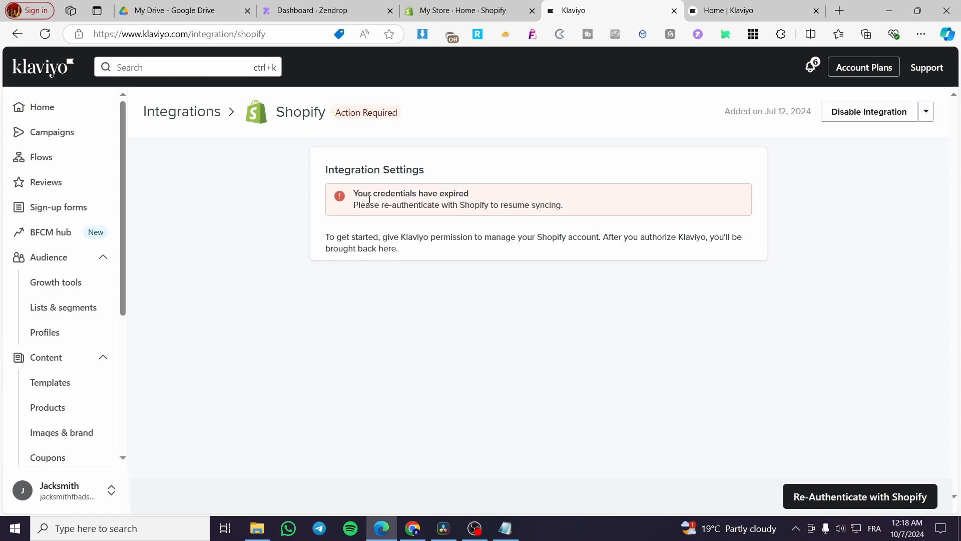
Remove the existing Shopify integration from the account's integrations list
{"action": "left_click", "coordinate": [75, 493]}
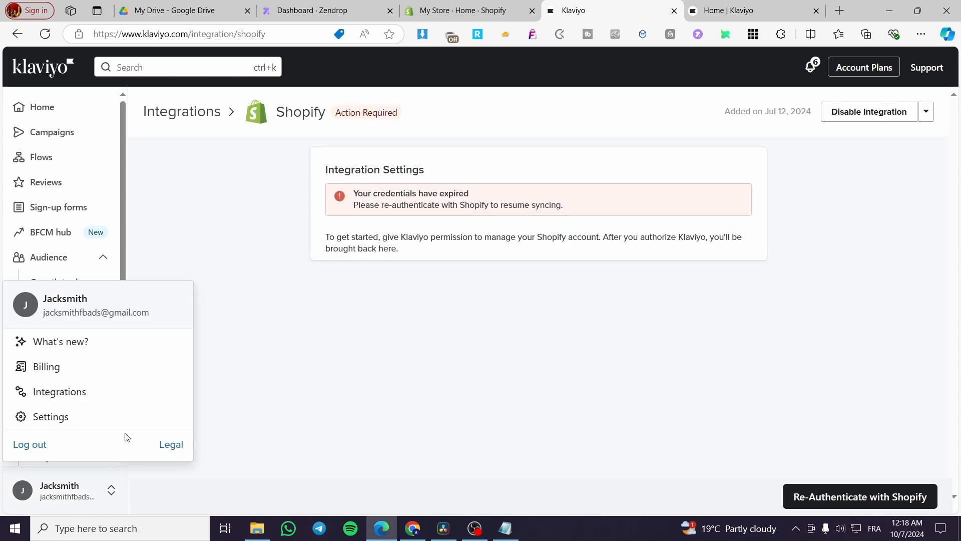
{"action": "left_click", "coordinate": [70, 393]}
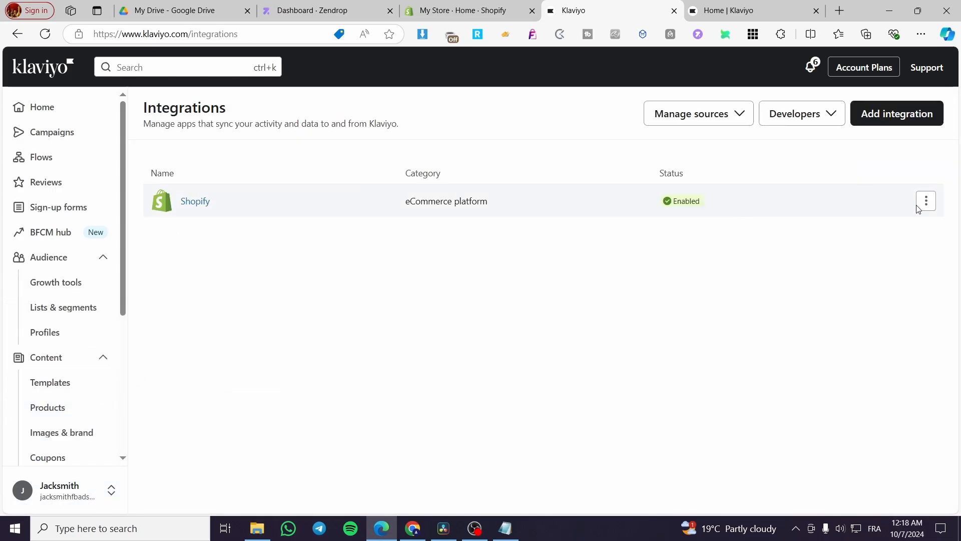
{"action": "left_click", "coordinate": [926, 201]}
{"action": "left_click", "coordinate": [884, 253]}
{"action": "left_click", "coordinate": [649, 323]}
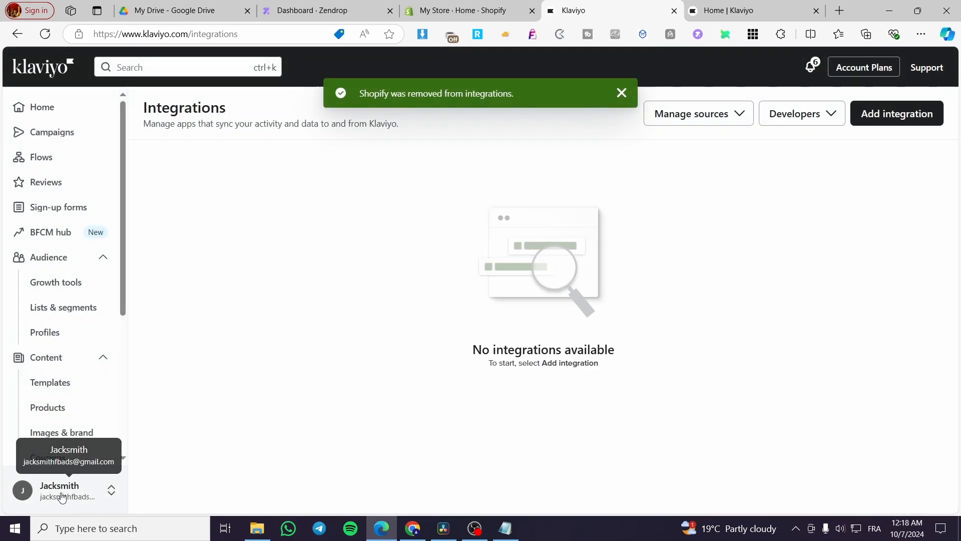
Search the integrations to add for shopify and start a new Shopify integration
{"action": "left_click", "coordinate": [65, 490]}
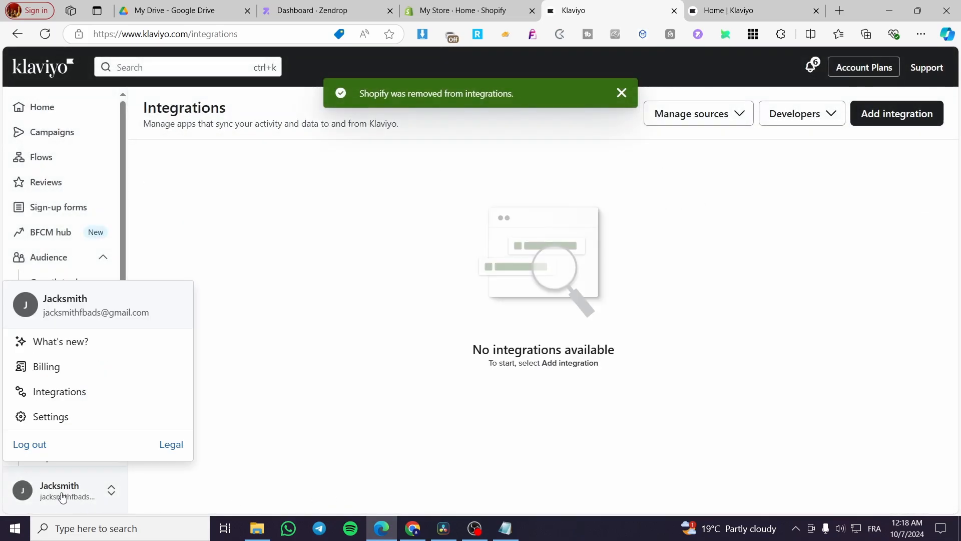
{"action": "left_click", "coordinate": [915, 112]}
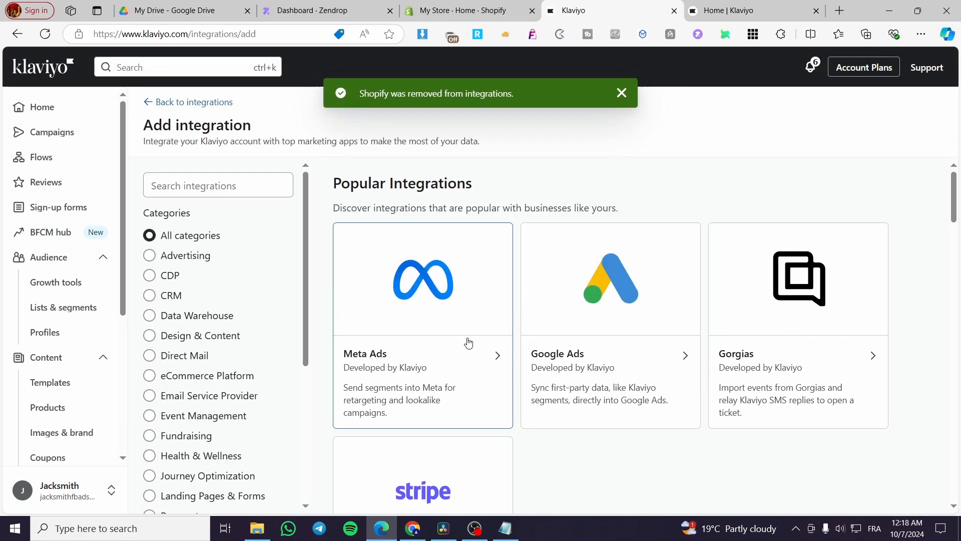
{"action": "left_click", "coordinate": [246, 184]}
{"action": "type", "text": "shopify"}
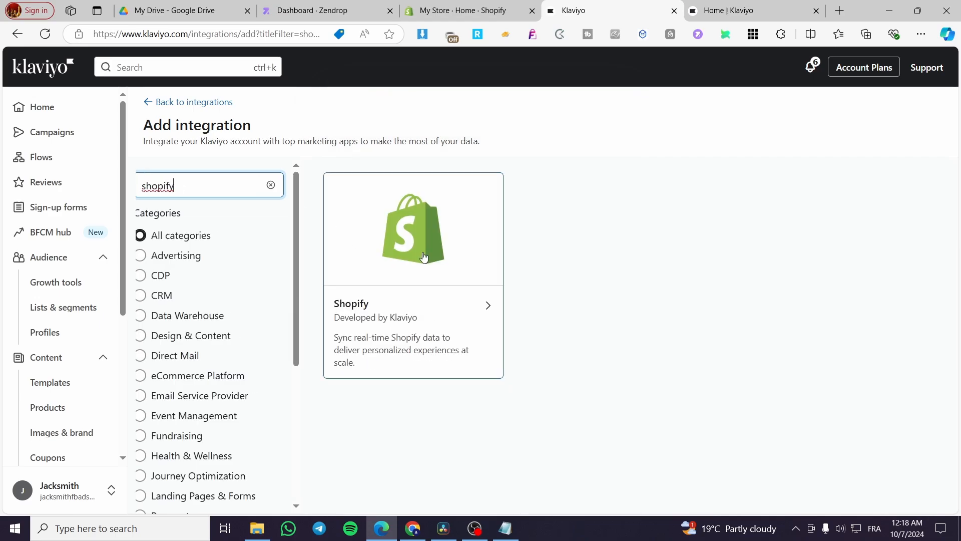
{"action": "left_click", "coordinate": [465, 260]}
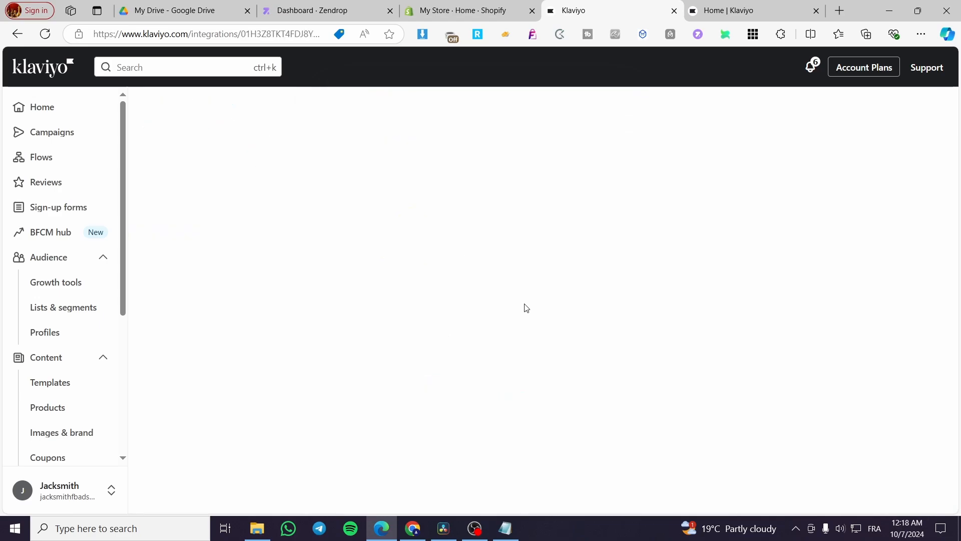
{"action": "left_click", "coordinate": [914, 121]}
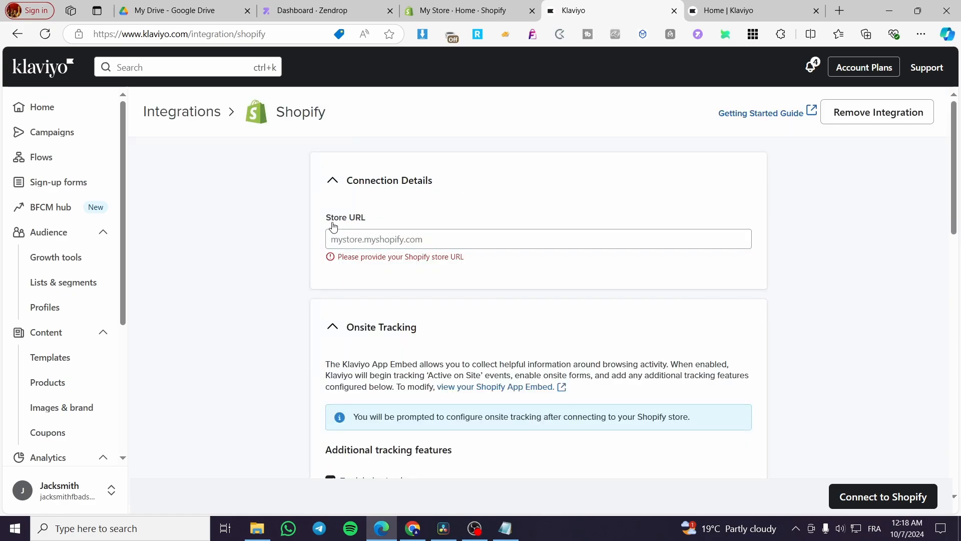
Switch to the Shopify admin, view the online store and copy its web address
{"action": "left_click", "coordinate": [489, 7]}
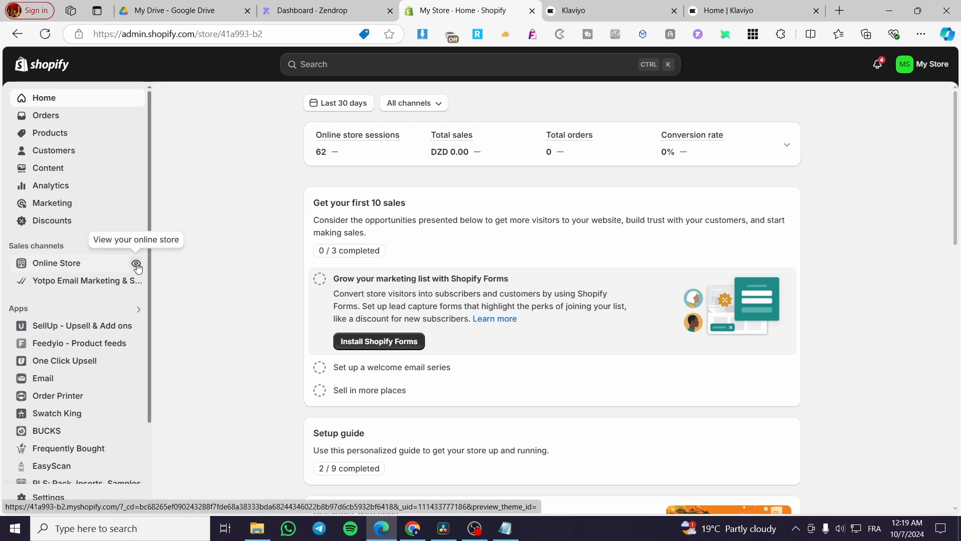
{"action": "left_click", "coordinate": [137, 268]}
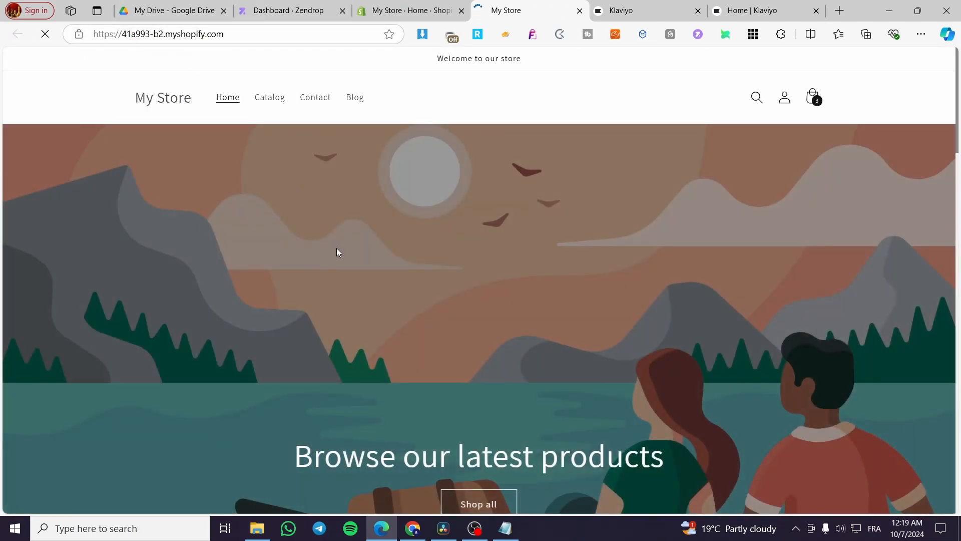
{"action": "scroll", "coordinate": [337, 251], "scroll_direction": "down", "scroll_amount": 5}
{"action": "scroll", "coordinate": [401, 294], "scroll_direction": "up", "scroll_amount": 5}
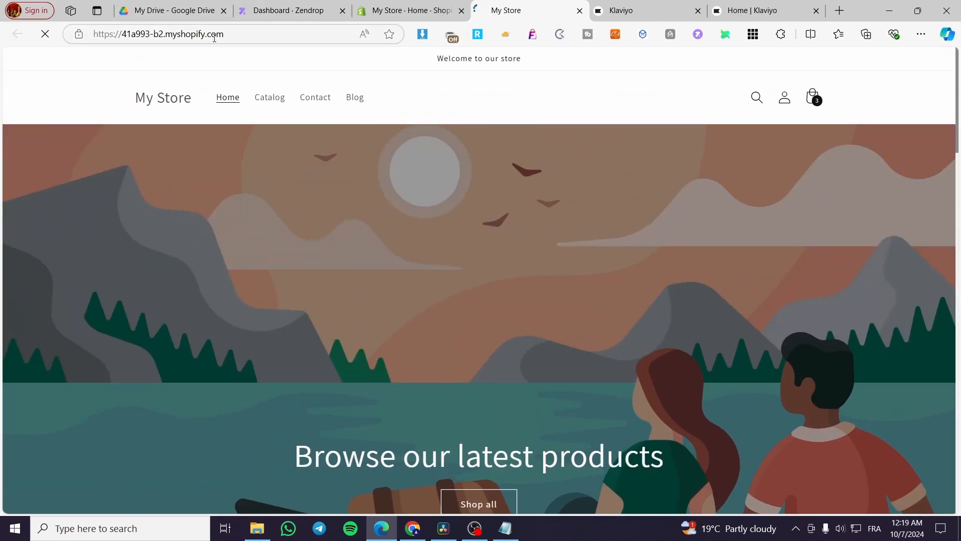
{"action": "left_click", "coordinate": [214, 35]}
{"action": "key", "text": "ctrl+c"}
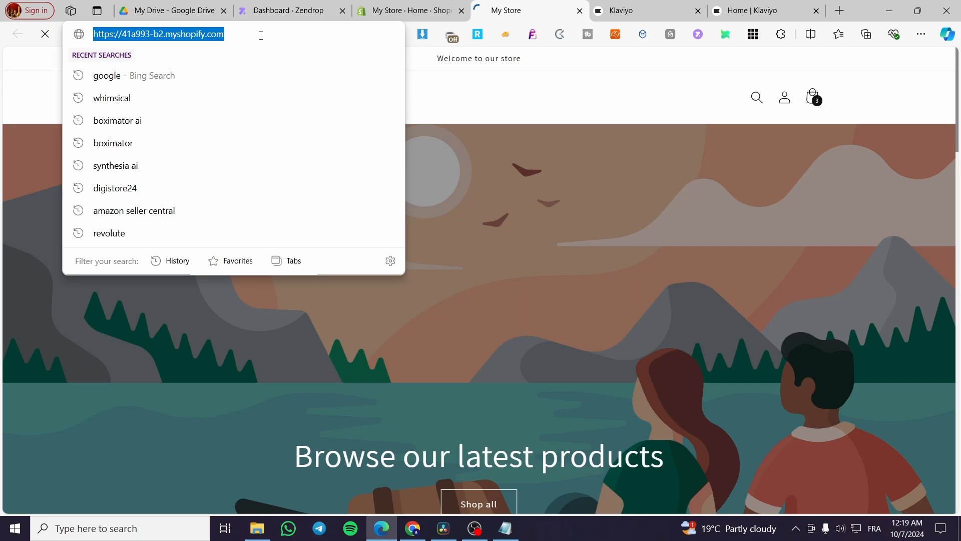
{"action": "left_click", "coordinate": [620, 9]}
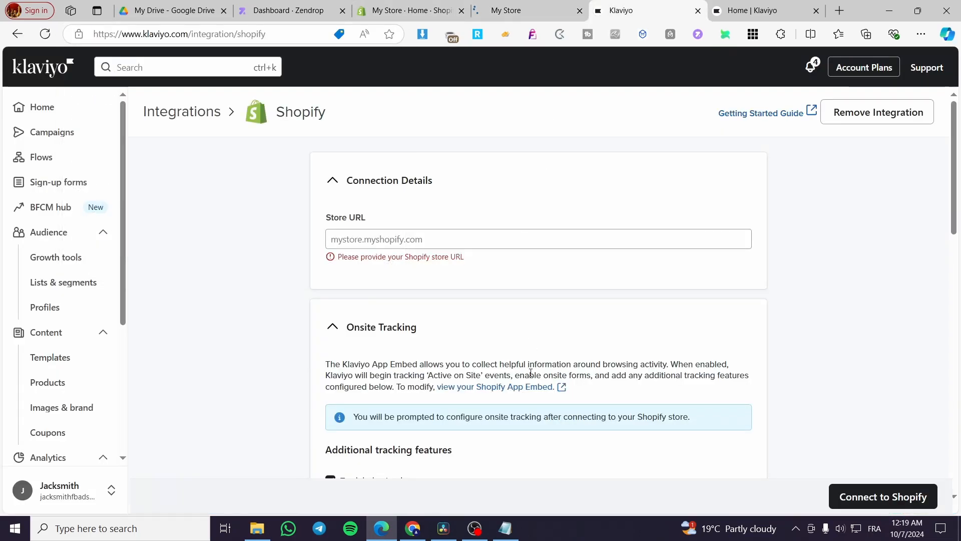
{"action": "left_click", "coordinate": [366, 240]}
{"action": "key", "text": "ctrl+v"}
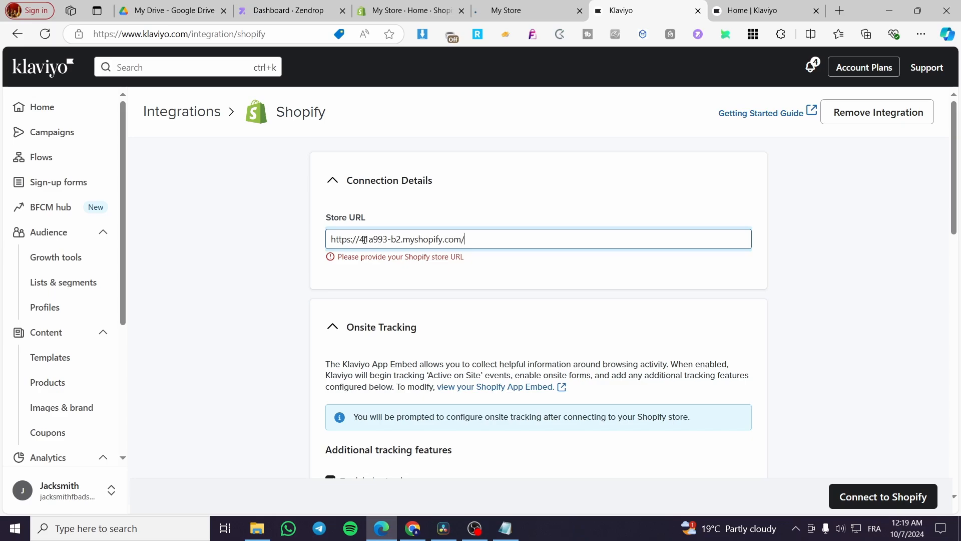
{"action": "left_click_drag", "start_coordinate": [360, 239], "coordinate": [333, 239]}
{"action": "key", "text": "BackSpace"}
{"action": "left_click", "coordinate": [317, 236]}
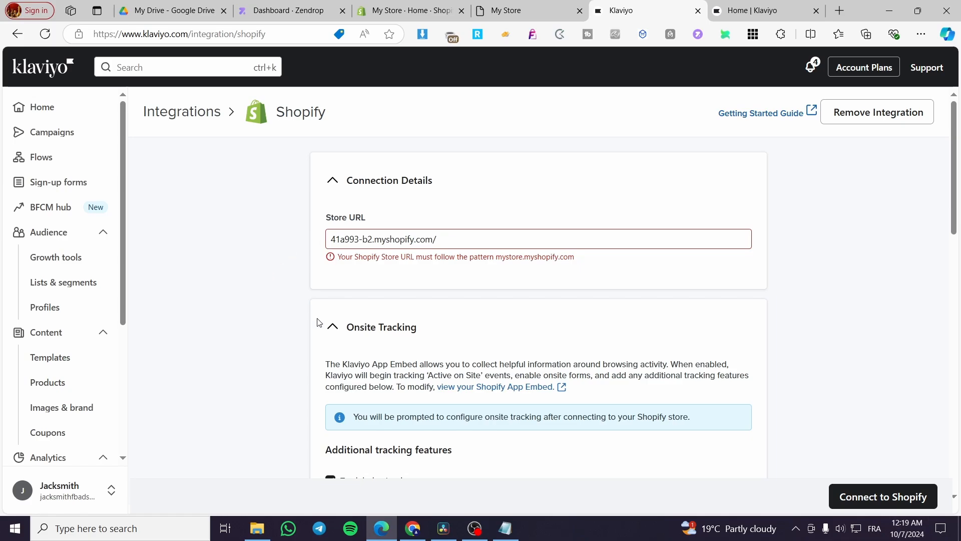
{"action": "left_click", "coordinate": [437, 239]}
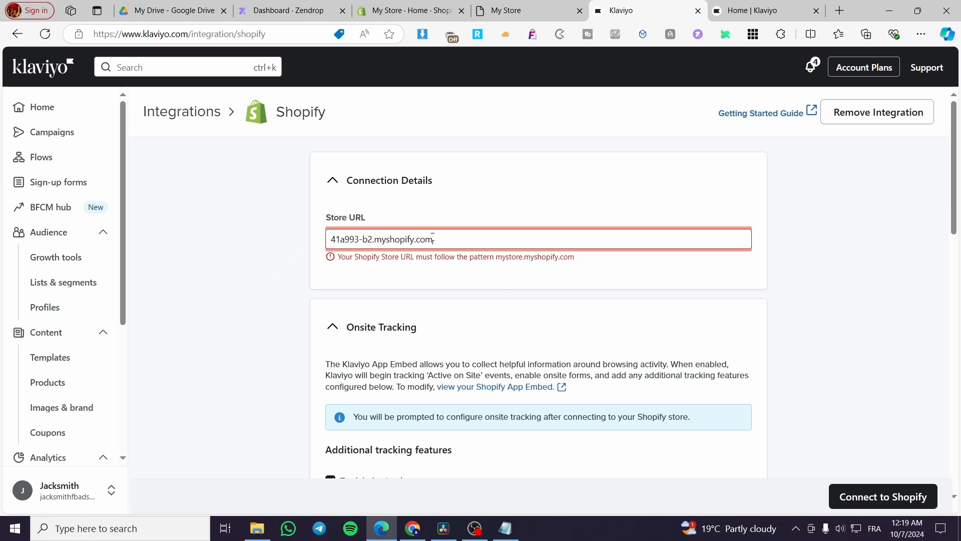
{"action": "left_click", "coordinate": [596, 278]}
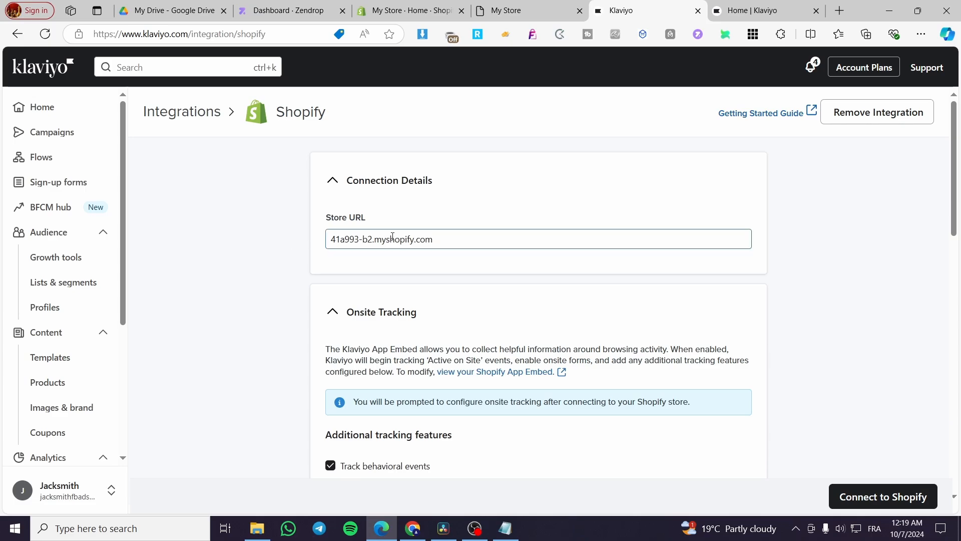
Choose Newsletter as the list that Shopify email subscribers sync to
{"action": "scroll", "coordinate": [311, 300], "scroll_direction": "down", "scroll_amount": 3}
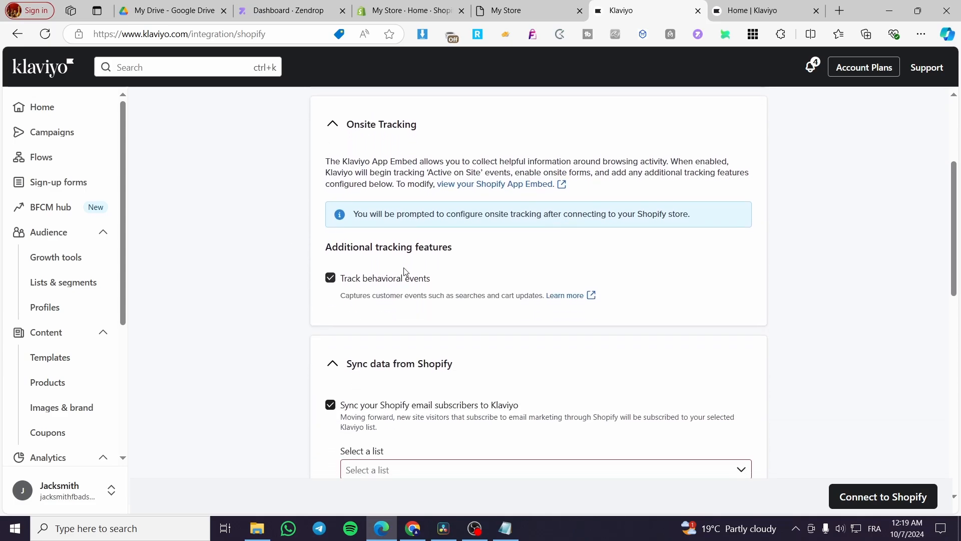
{"action": "scroll", "coordinate": [351, 266], "scroll_direction": "up", "scroll_amount": 3}
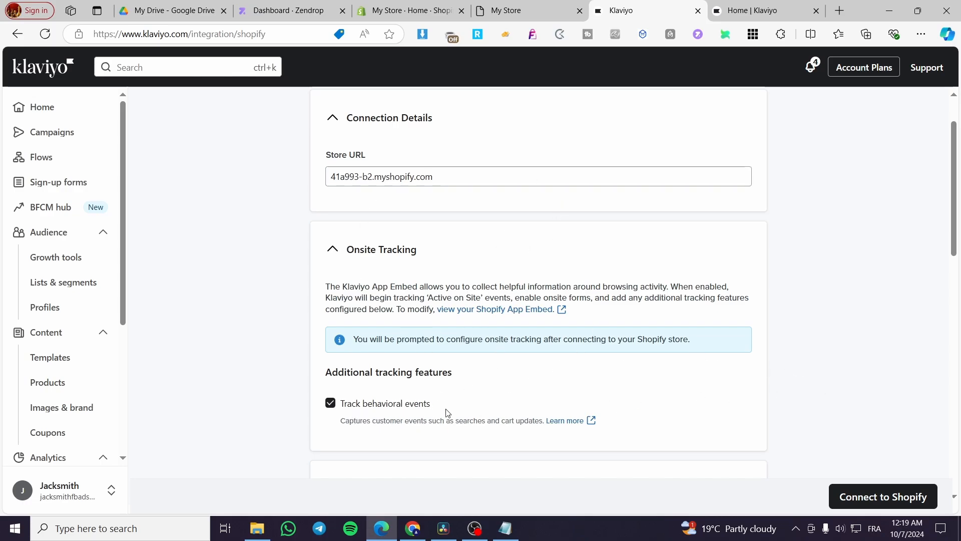
{"action": "scroll", "coordinate": [390, 401], "scroll_direction": "down", "scroll_amount": 1}
{"action": "scroll", "coordinate": [415, 345], "scroll_direction": "down", "scroll_amount": 3}
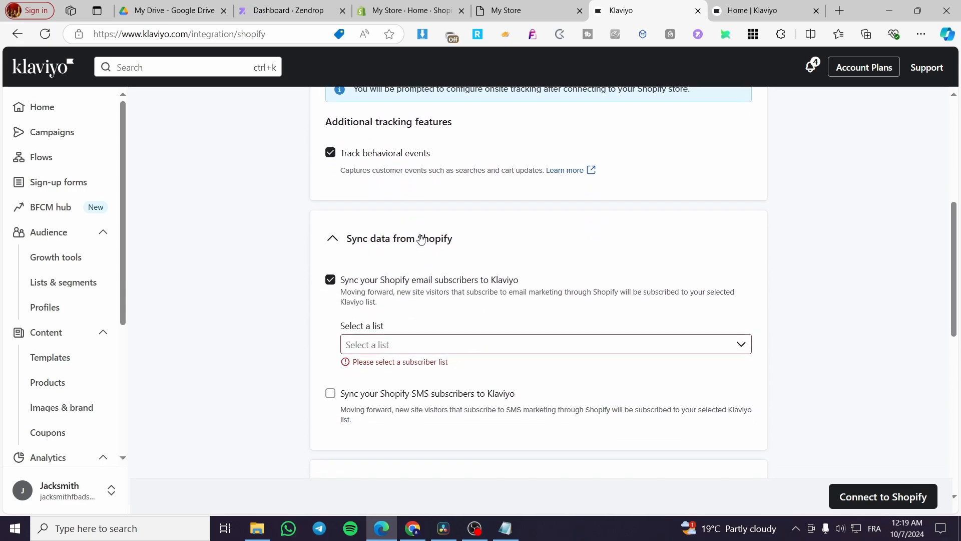
{"action": "left_click", "coordinate": [486, 345]}
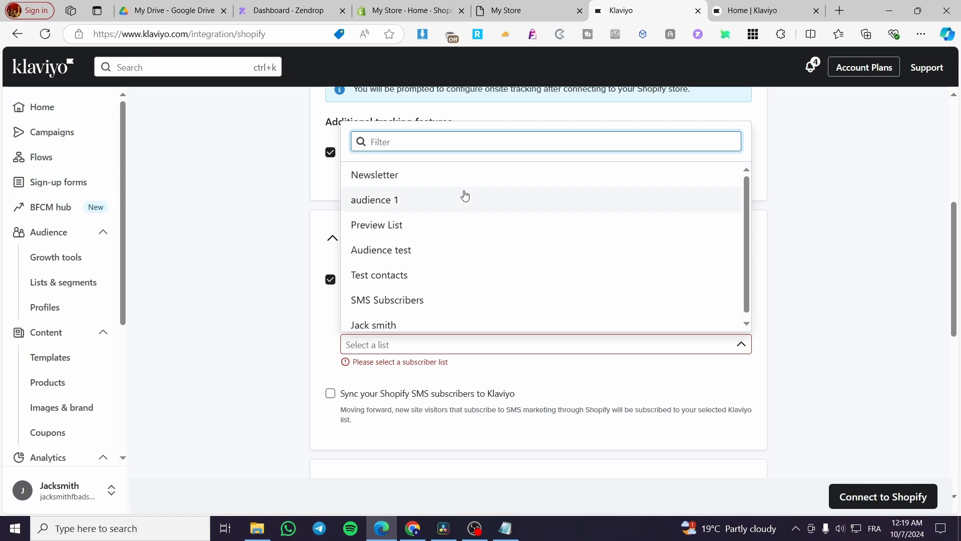
{"action": "left_click", "coordinate": [469, 206]}
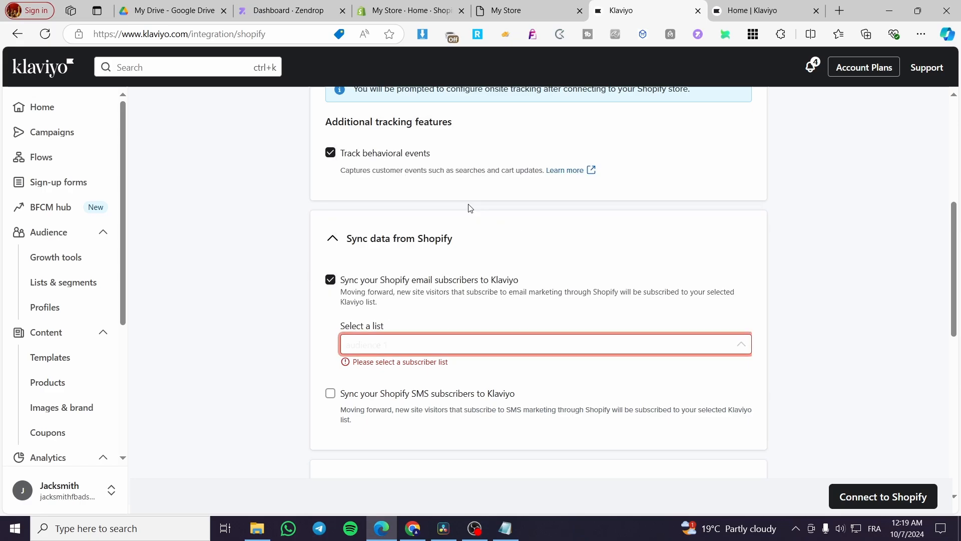
{"action": "left_click", "coordinate": [423, 347]}
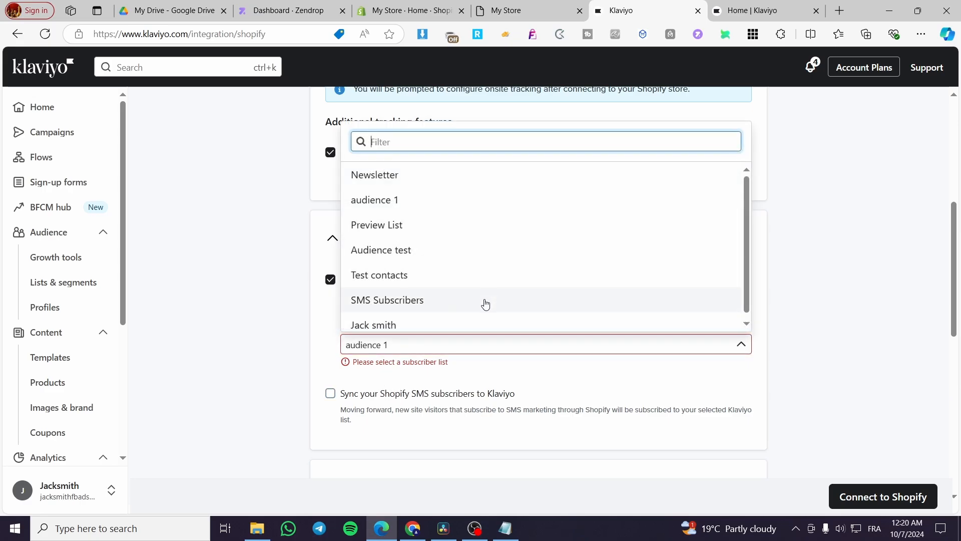
{"action": "scroll", "coordinate": [482, 302], "scroll_direction": "down", "scroll_amount": 1}
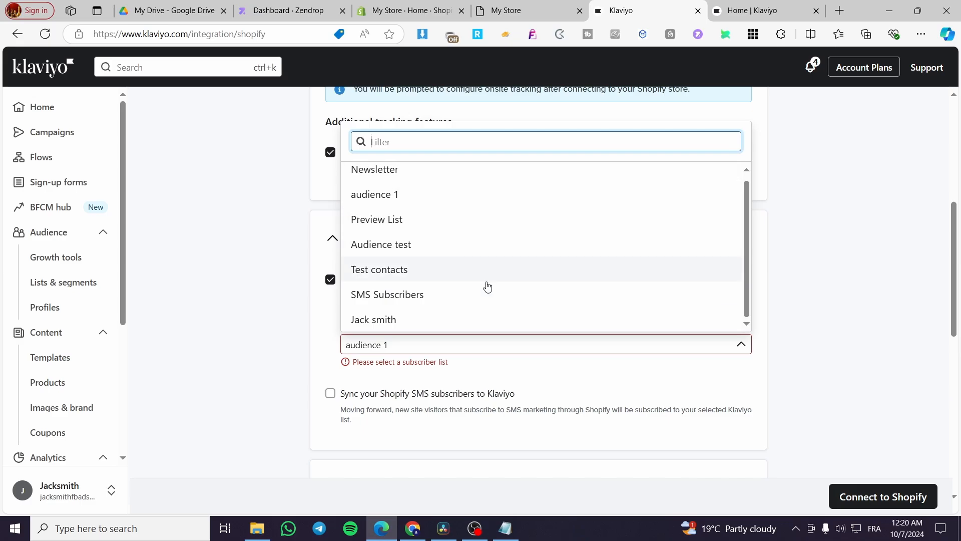
{"action": "left_click", "coordinate": [487, 294]}
{"action": "left_click", "coordinate": [451, 346]}
{"action": "left_click", "coordinate": [460, 199]}
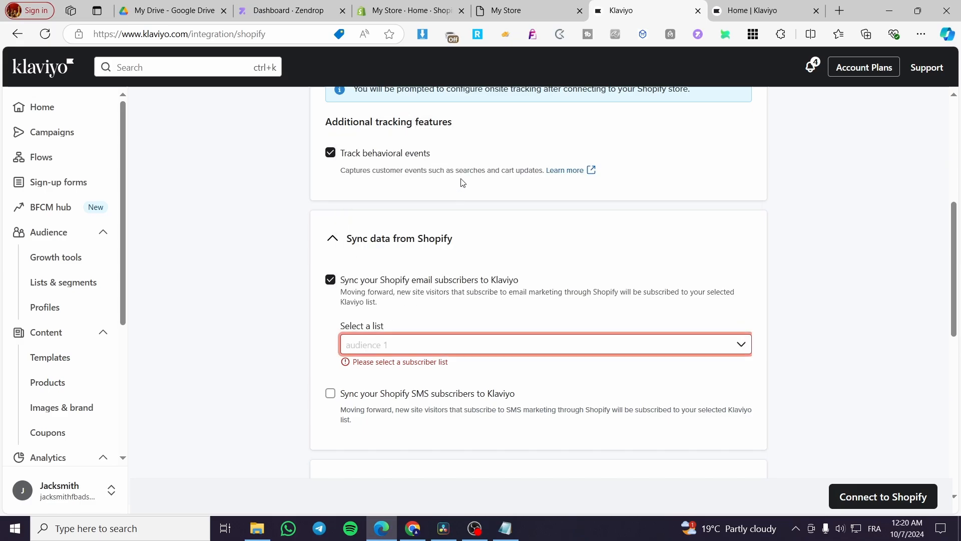
{"action": "left_click", "coordinate": [452, 346]}
{"action": "left_click", "coordinate": [462, 173]}
Enable syncing of Shopify SMS subscribers to Klaviyo and connect the integration to Shopify
{"action": "left_click", "coordinate": [352, 398]}
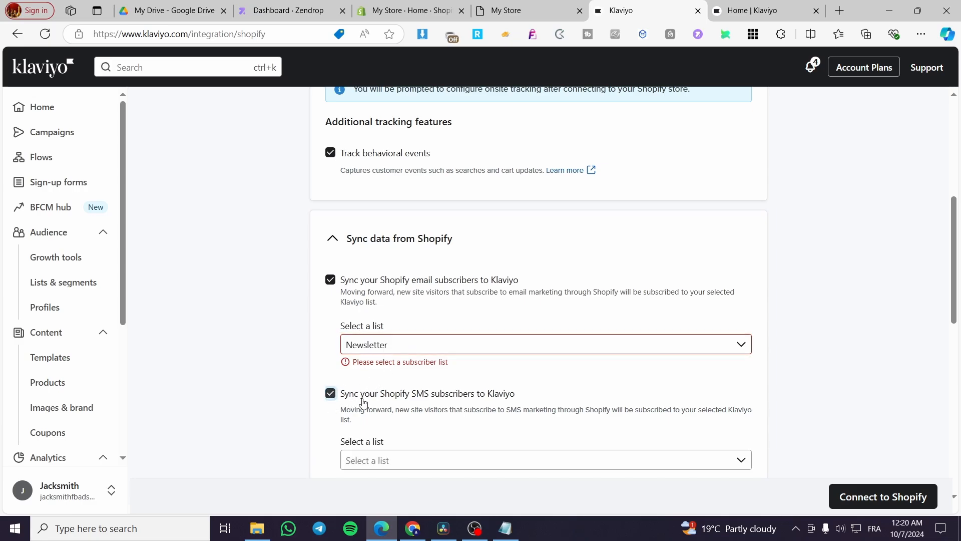
{"action": "scroll", "coordinate": [380, 385], "scroll_direction": "down", "scroll_amount": 5}
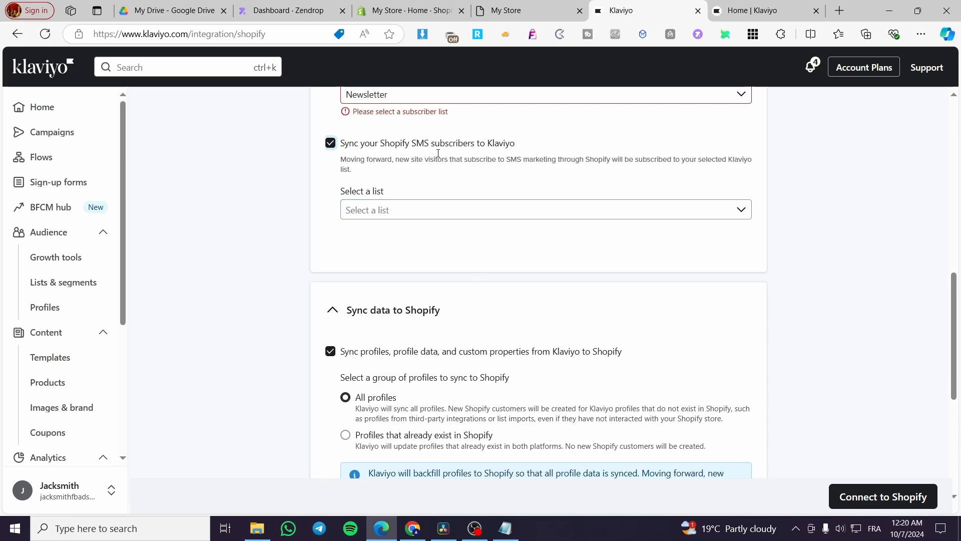
{"action": "scroll", "coordinate": [377, 321], "scroll_direction": "down", "scroll_amount": 1}
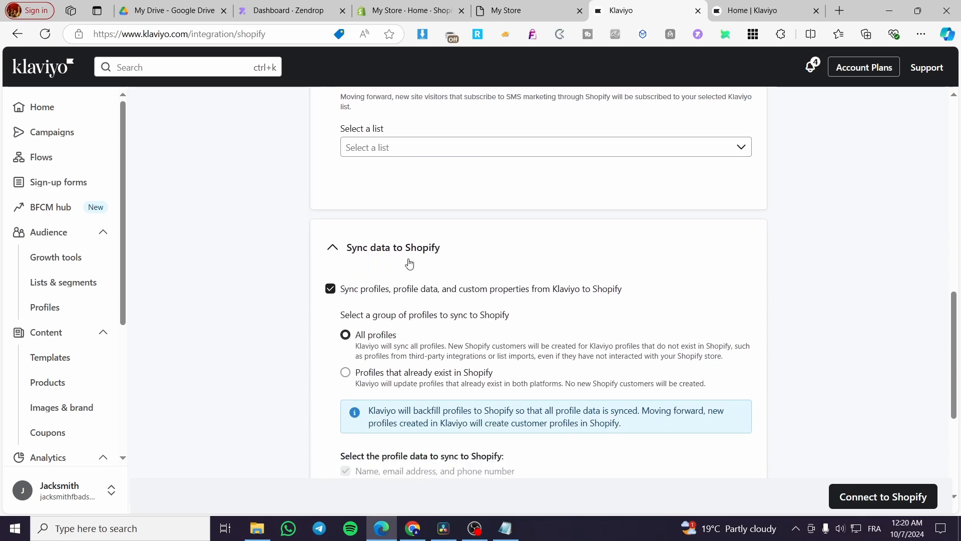
{"action": "scroll", "coordinate": [511, 277], "scroll_direction": "down", "scroll_amount": 1}
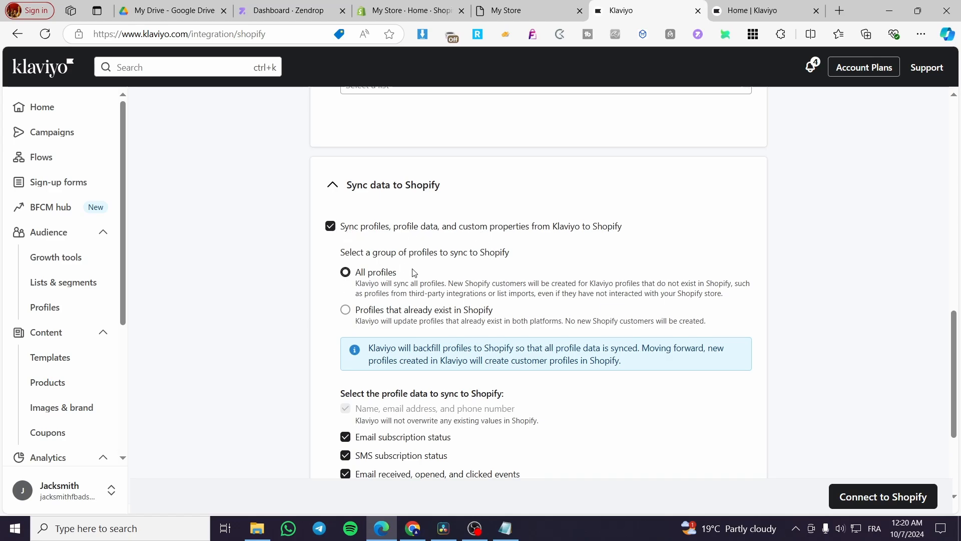
{"action": "scroll", "coordinate": [596, 317], "scroll_direction": "down", "scroll_amount": 3}
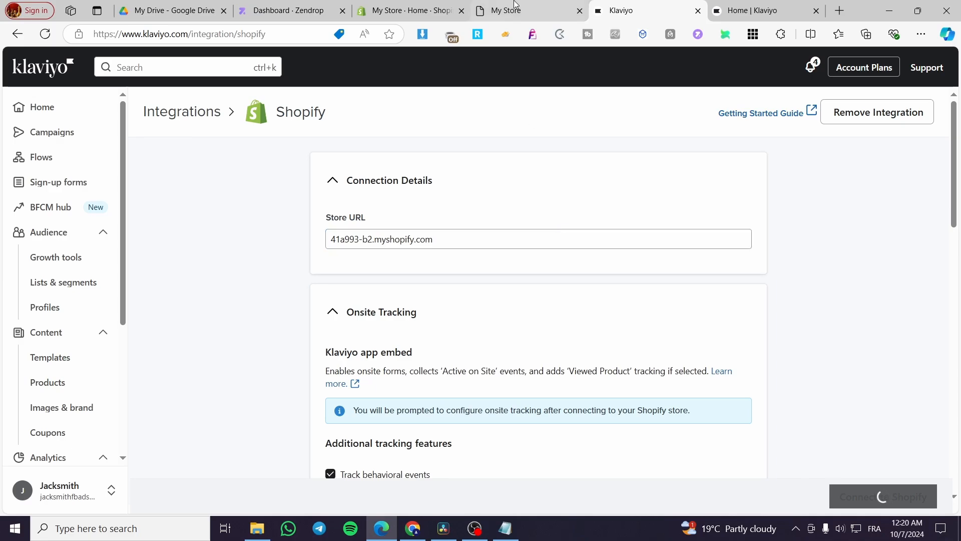
{"action": "left_click", "coordinate": [449, 11]}
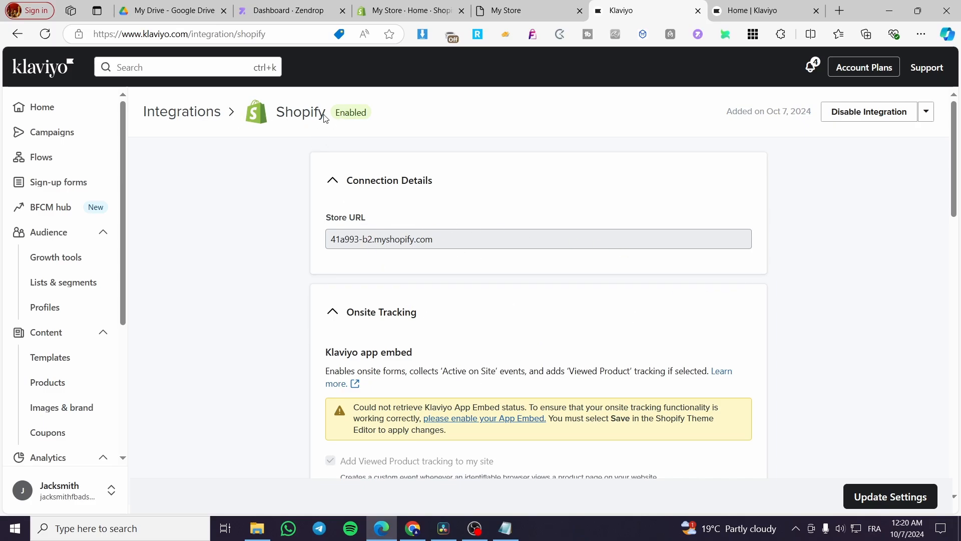
Close the store page, enable the Klaviyo app embed in the Shopify theme editor and save the theme
{"action": "scroll", "coordinate": [441, 277], "scroll_direction": "down", "scroll_amount": 3}
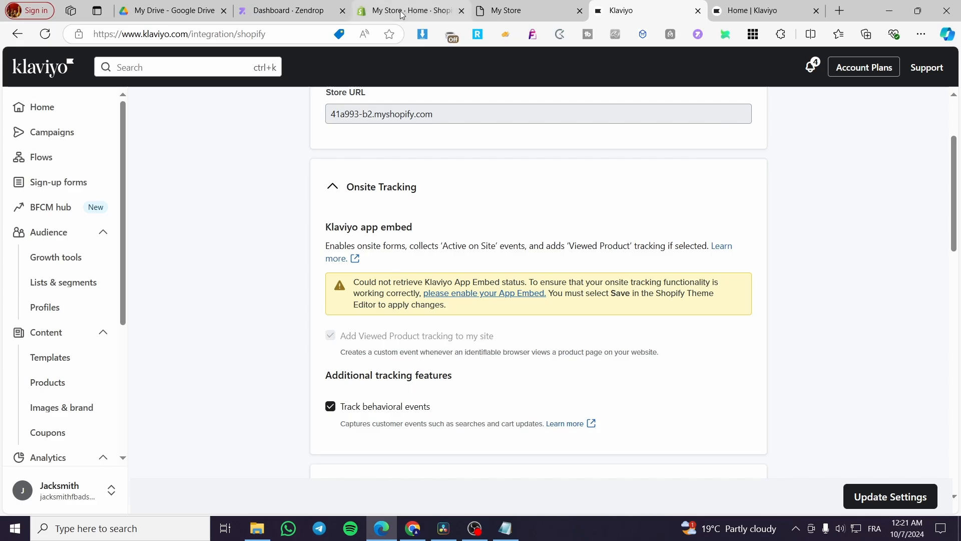
{"action": "left_click", "coordinate": [578, 10]}
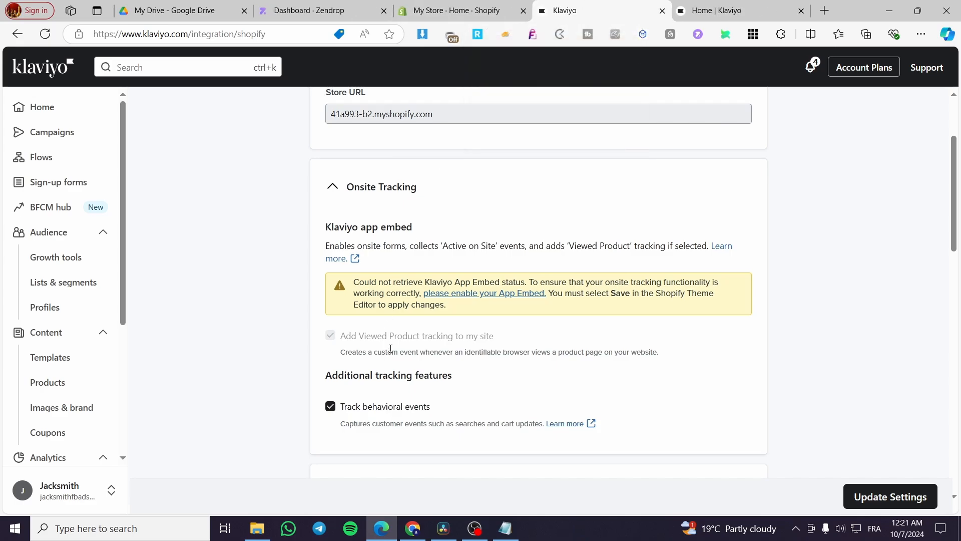
{"action": "left_click", "coordinate": [480, 294]}
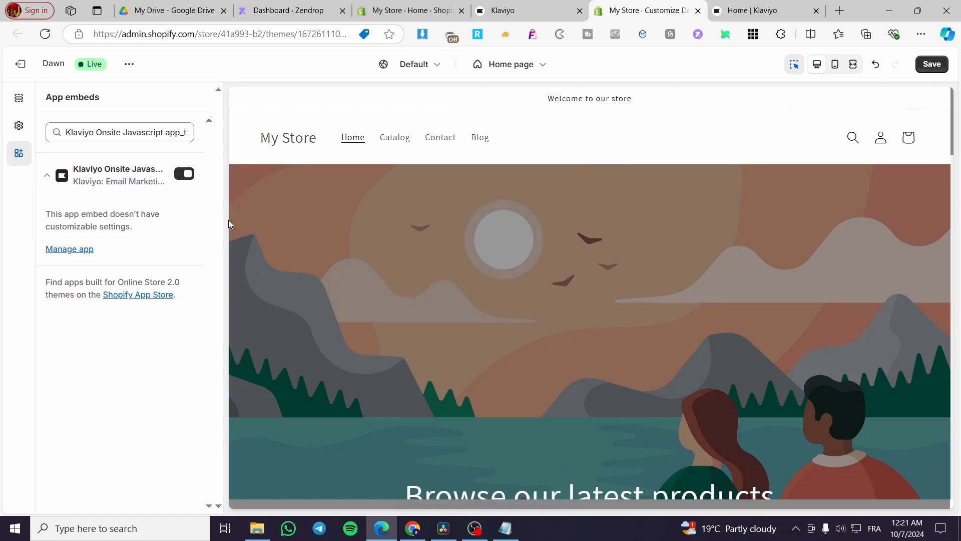
{"action": "left_click", "coordinate": [927, 66]}
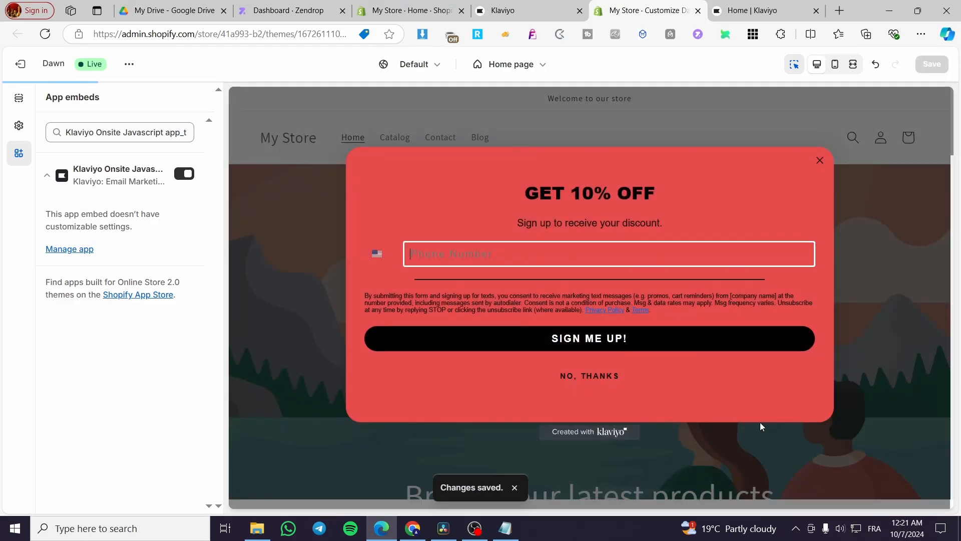
Examine the home page preview and the country choices in its GET 10% OFF sign-up popup, and close the popup
{"action": "left_click", "coordinate": [759, 426]}
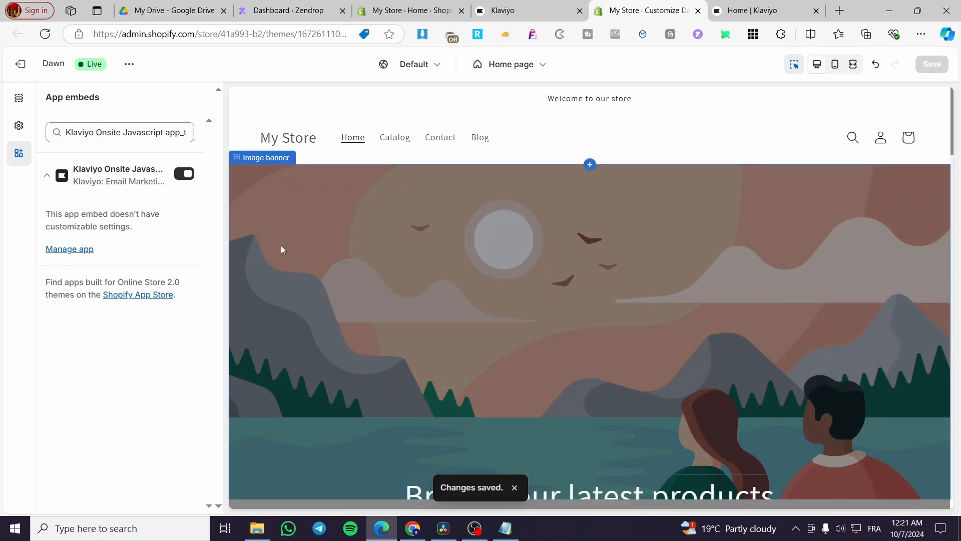
{"action": "scroll", "coordinate": [693, 326], "scroll_direction": "down", "scroll_amount": 8}
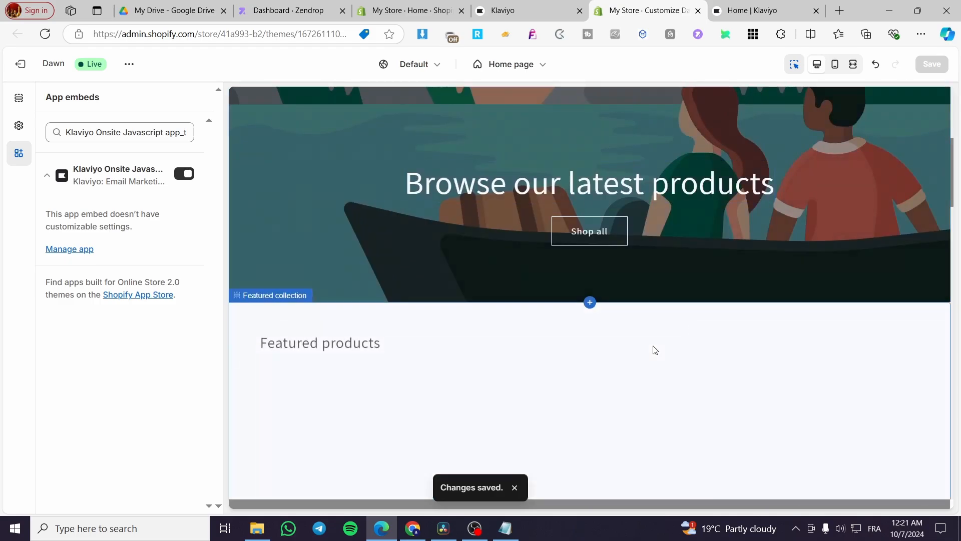
{"action": "scroll", "coordinate": [651, 350], "scroll_direction": "up", "scroll_amount": 8}
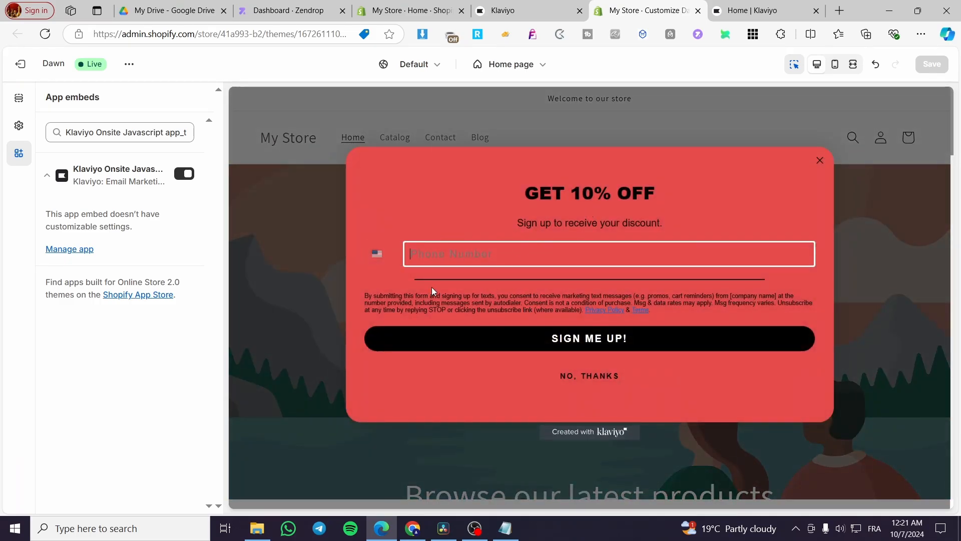
{"action": "left_click", "coordinate": [380, 255]}
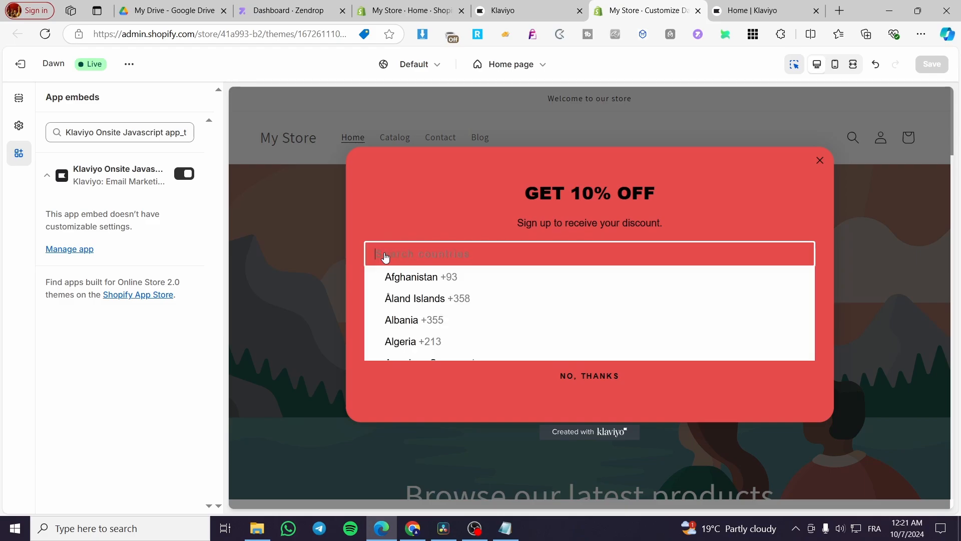
{"action": "left_click", "coordinate": [720, 200]}
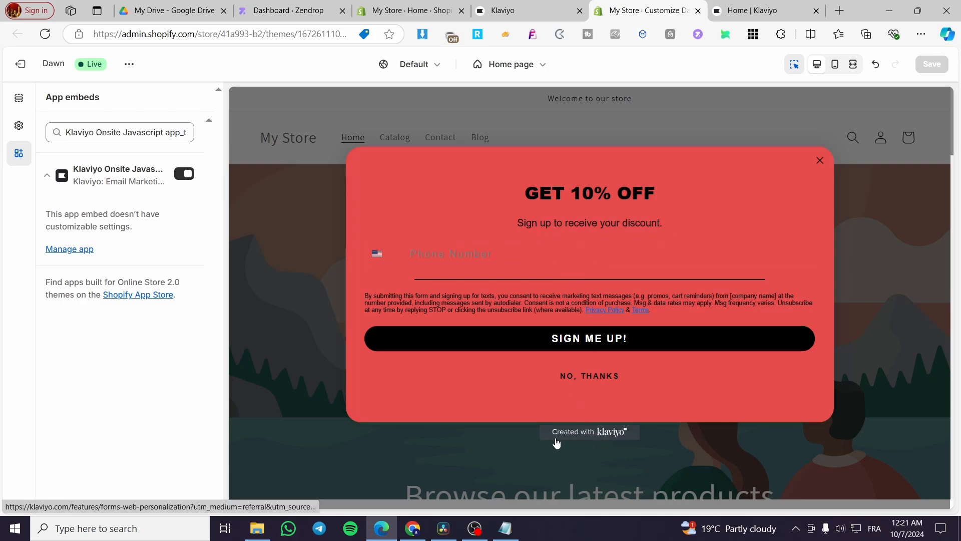
{"action": "left_click", "coordinate": [819, 161]}
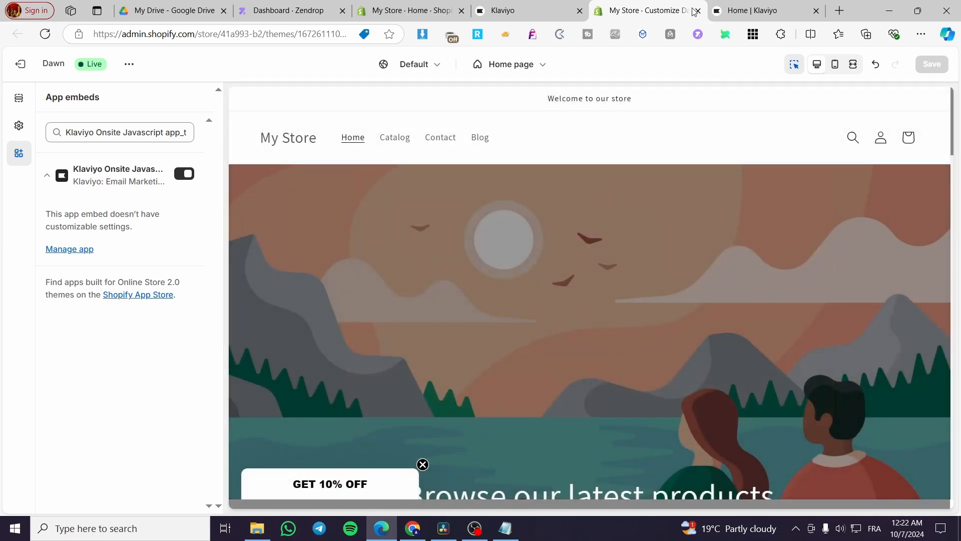
Return to the Klaviyo Shopify integration and review the sync settings from Shopify and to Shopify
{"action": "left_click", "coordinate": [532, 10]}
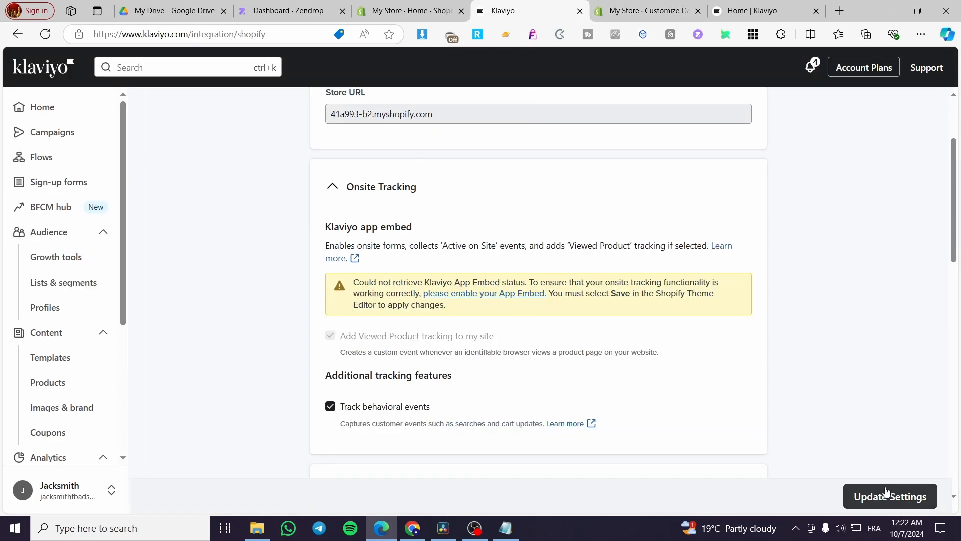
{"action": "scroll", "coordinate": [751, 392], "scroll_direction": "down", "scroll_amount": 5}
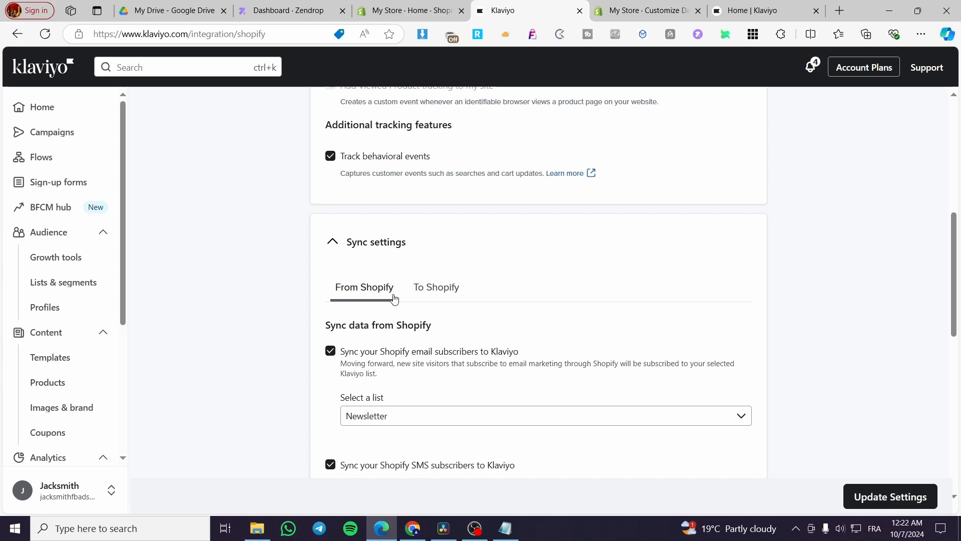
{"action": "scroll", "coordinate": [394, 299], "scroll_direction": "down", "scroll_amount": 1}
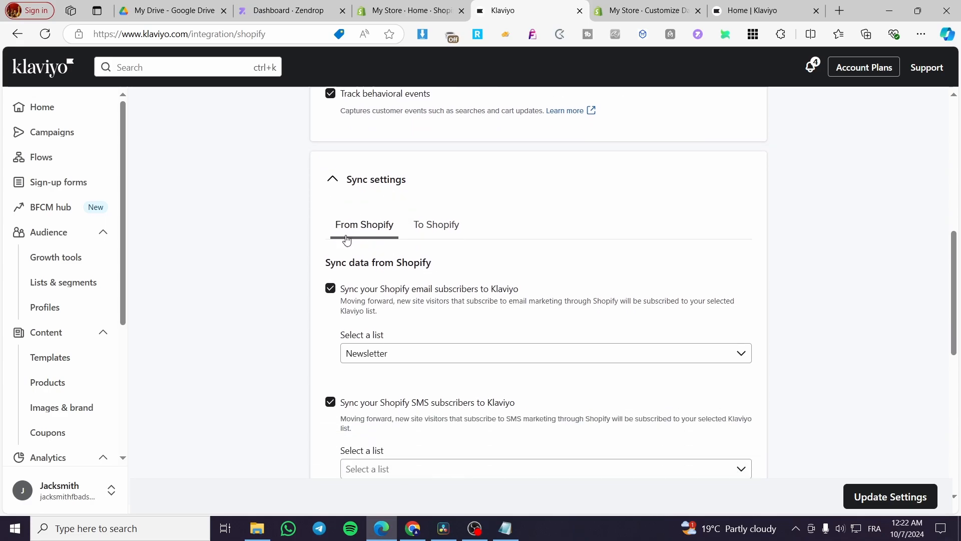
{"action": "left_click", "coordinate": [425, 228]}
{"action": "left_click", "coordinate": [383, 224]}
{"action": "scroll", "coordinate": [63, 383], "scroll_direction": "down", "scroll_amount": 1}
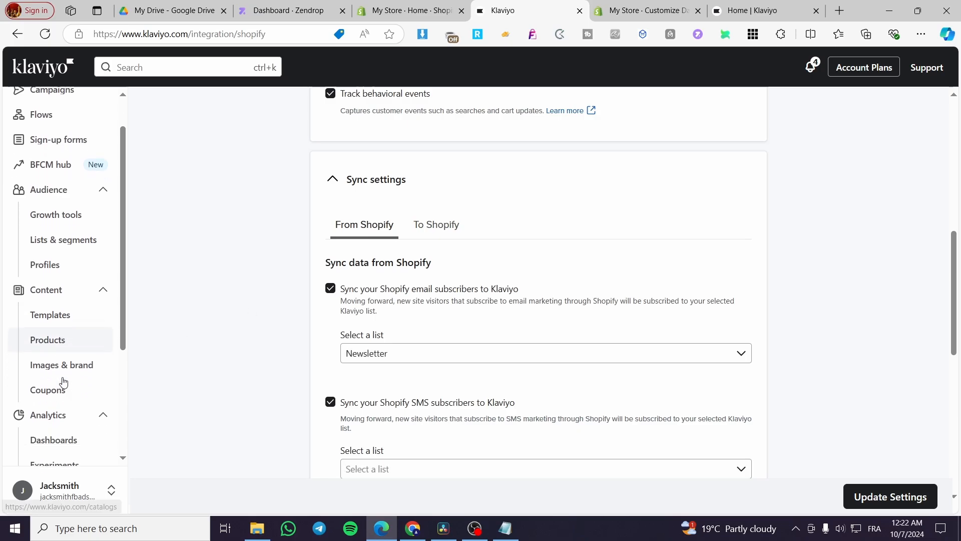
{"action": "scroll", "coordinate": [63, 383], "scroll_direction": "down", "scroll_amount": 2}
{"action": "scroll", "coordinate": [62, 381], "scroll_direction": "up", "scroll_amount": 3}
View the home dashboard, then go to Campaigns and examine the creation form for a new campaign
{"action": "left_click", "coordinate": [42, 110]}
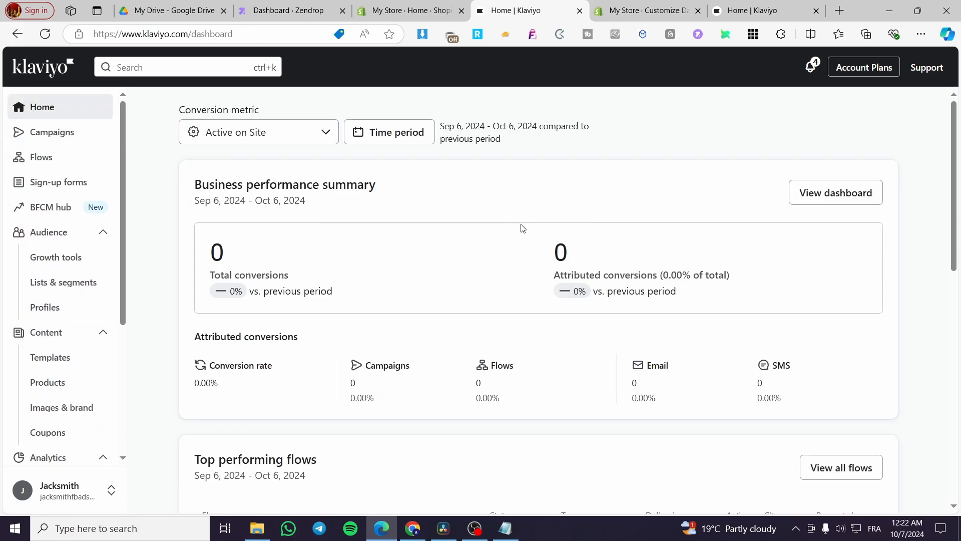
{"action": "left_click", "coordinate": [65, 132]}
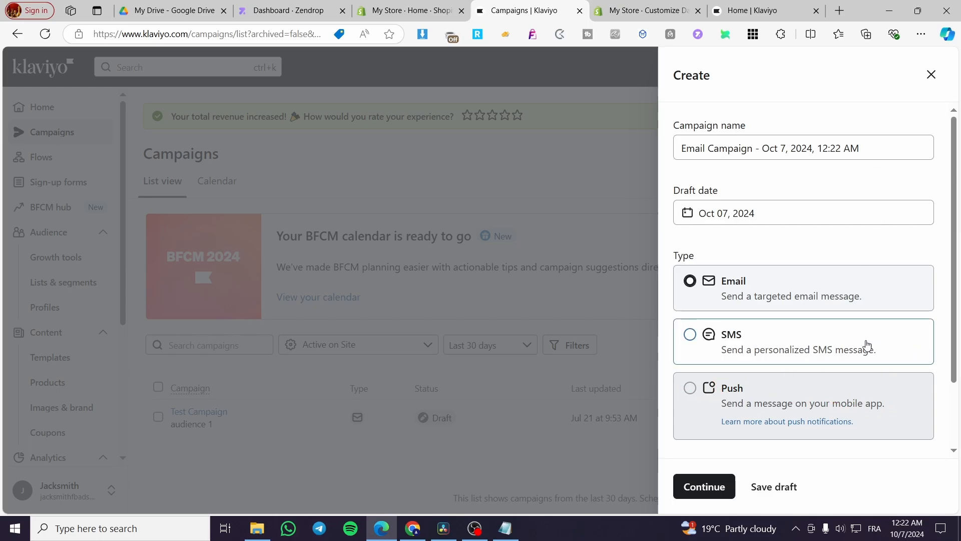
{"action": "scroll", "coordinate": [906, 266], "scroll_direction": "down", "scroll_amount": 2}
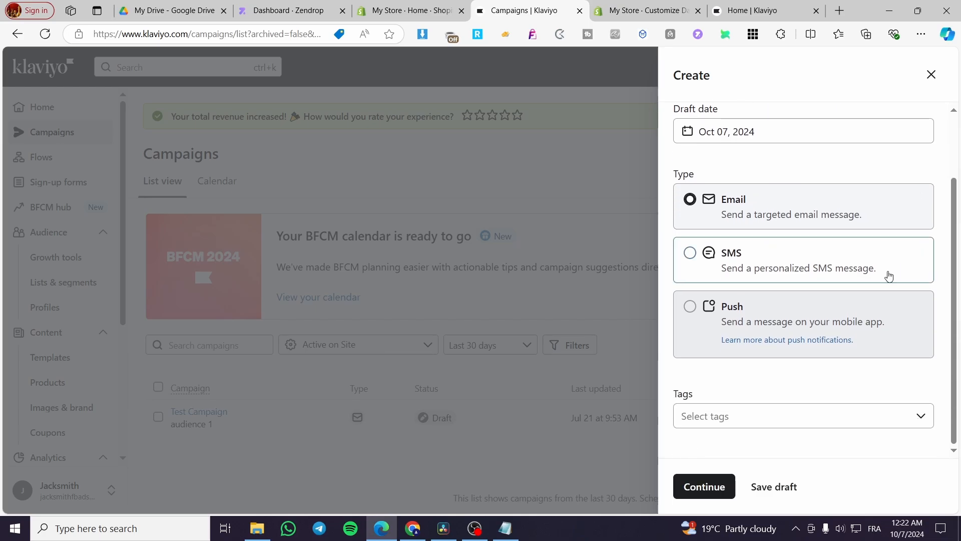
{"action": "scroll", "coordinate": [808, 370], "scroll_direction": "up", "scroll_amount": 2}
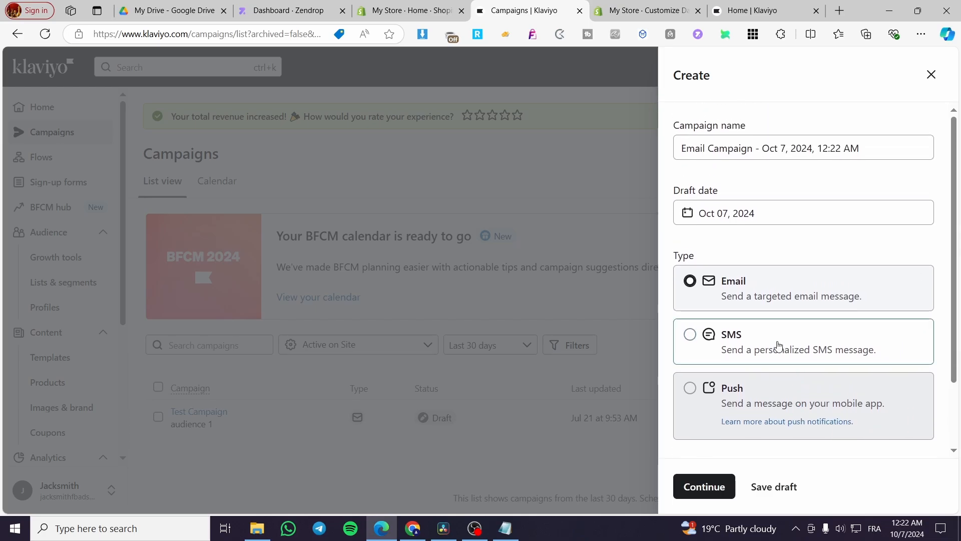
Compare the Email and SMS campaign types in the creation form, and close the form without saving a campaign
{"action": "left_click", "coordinate": [761, 347]}
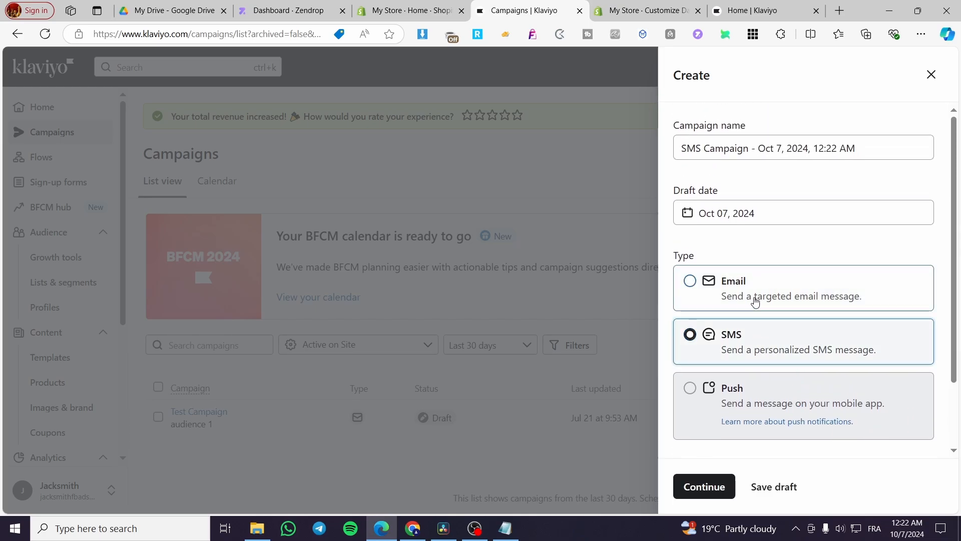
{"action": "left_click", "coordinate": [755, 296]}
{"action": "left_click", "coordinate": [750, 343]}
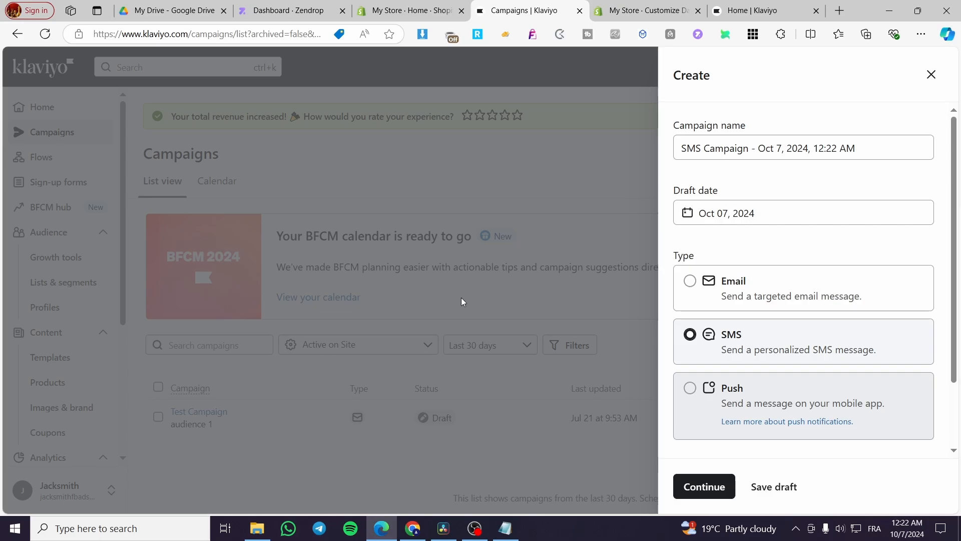
{"action": "left_click", "coordinate": [932, 82]}
Go to Flows, start creating a flow, and examine the essential flow templates and the categories for browsing by goal
{"action": "left_click", "coordinate": [50, 164]}
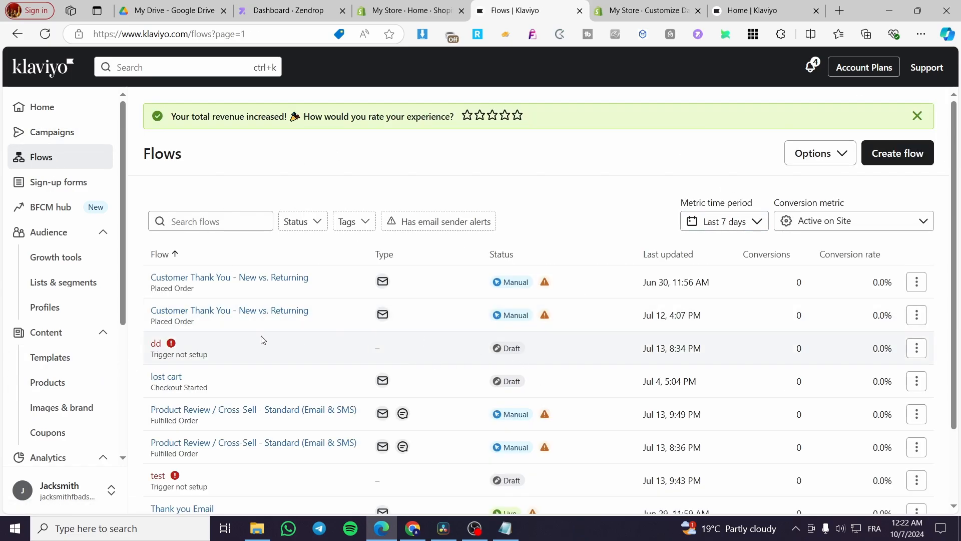
{"action": "left_click", "coordinate": [896, 154]}
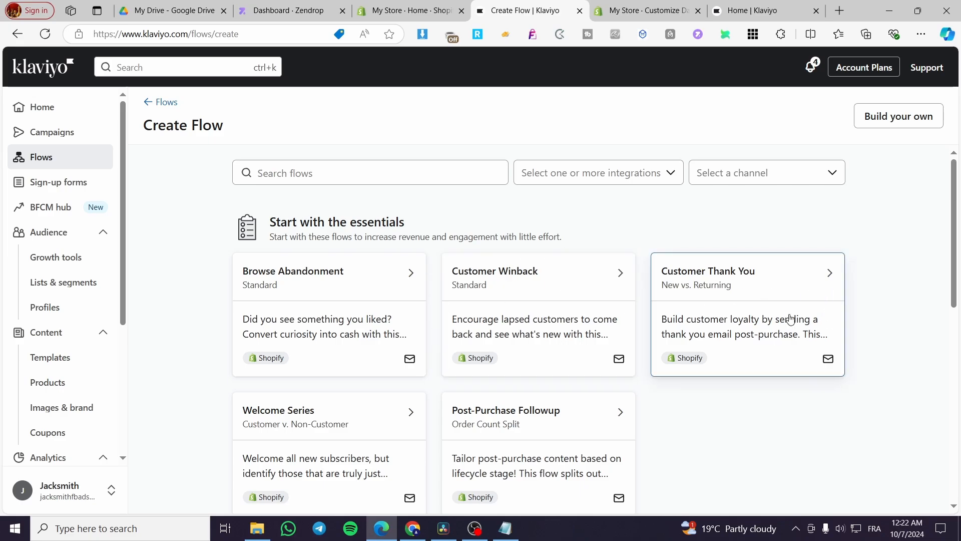
{"action": "scroll", "coordinate": [791, 320], "scroll_direction": "down", "scroll_amount": 1}
{"action": "scroll", "coordinate": [565, 375], "scroll_direction": "down", "scroll_amount": 5}
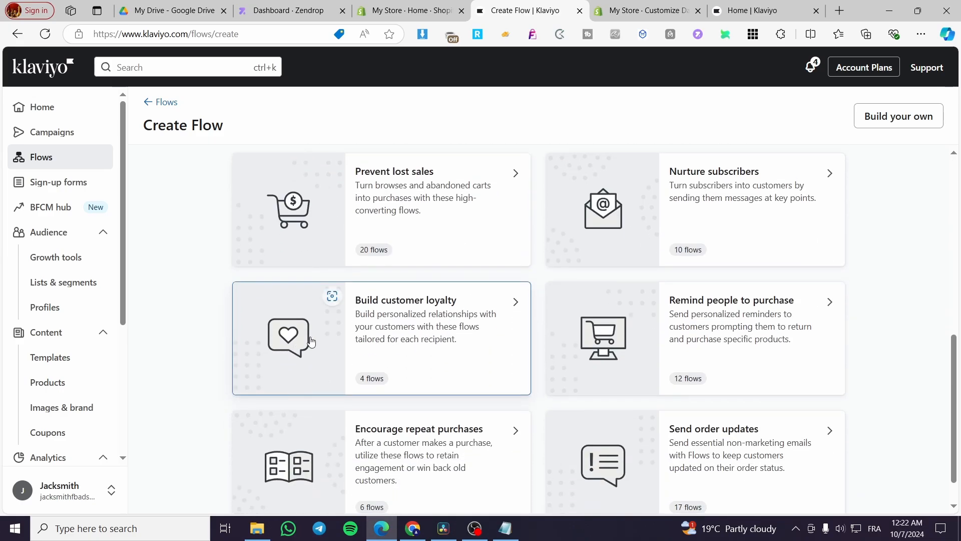
{"action": "scroll", "coordinate": [418, 202], "scroll_direction": "up", "scroll_amount": 3}
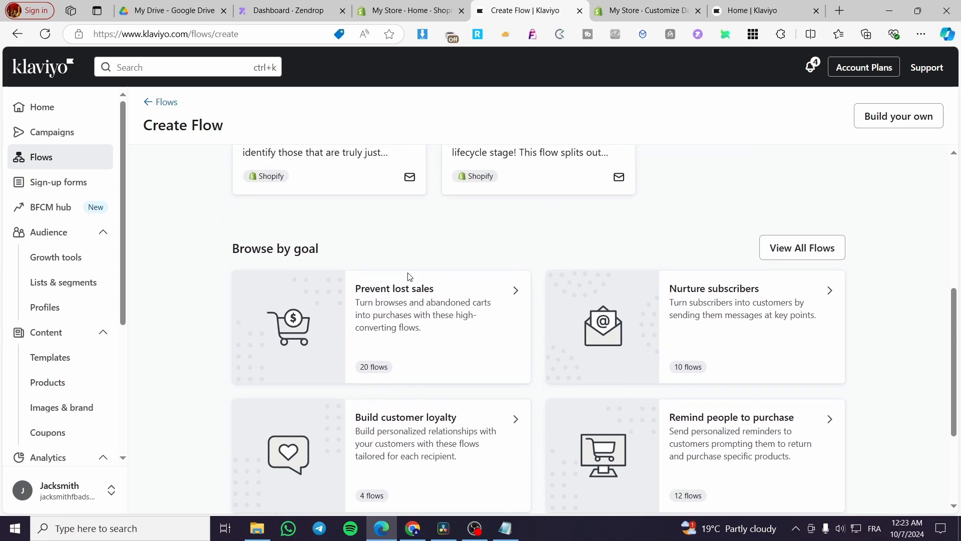
{"action": "scroll", "coordinate": [789, 360], "scroll_direction": "down", "scroll_amount": 4}
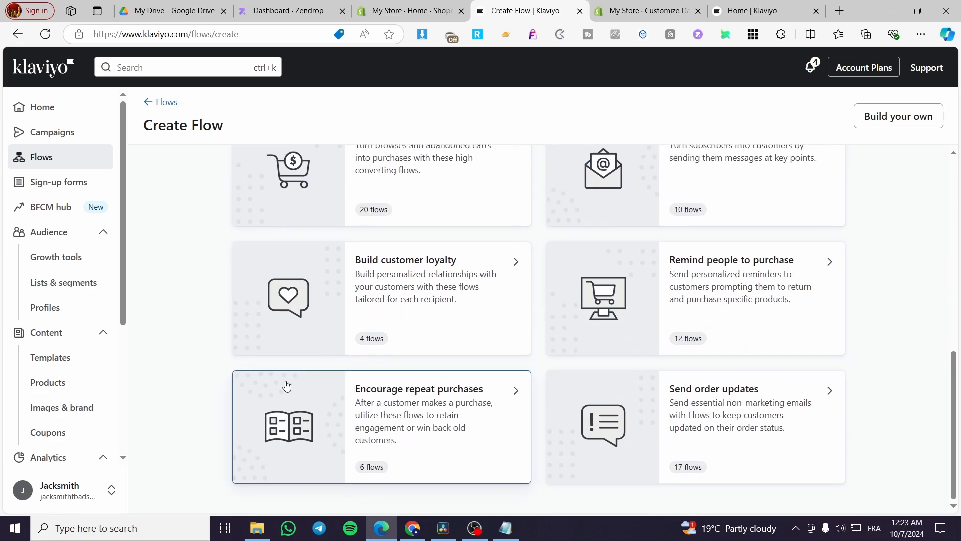
{"action": "scroll", "coordinate": [221, 403], "scroll_direction": "up", "scroll_amount": 8}
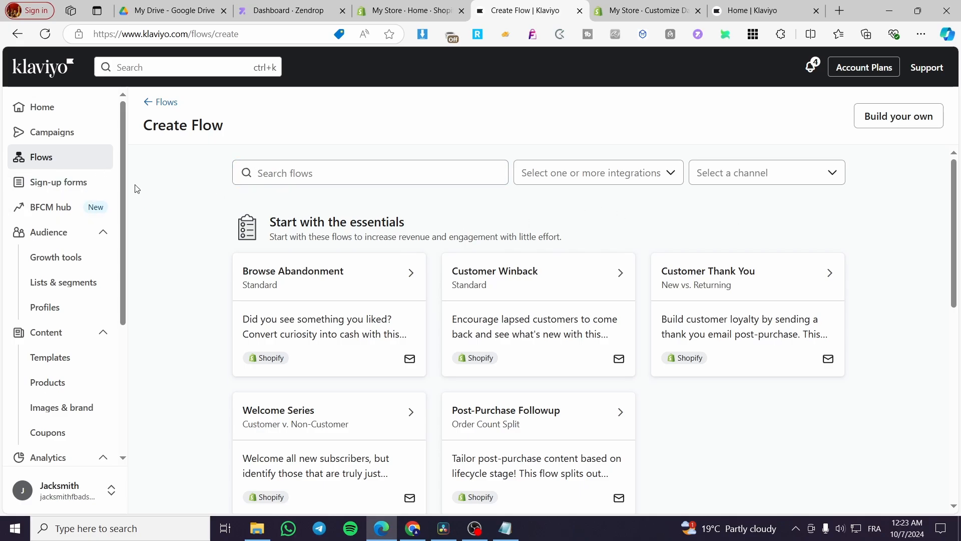
Go to Sign-up forms, start creating a form, browse the form template gallery, and return to the home dashboard
{"action": "left_click", "coordinate": [42, 193]}
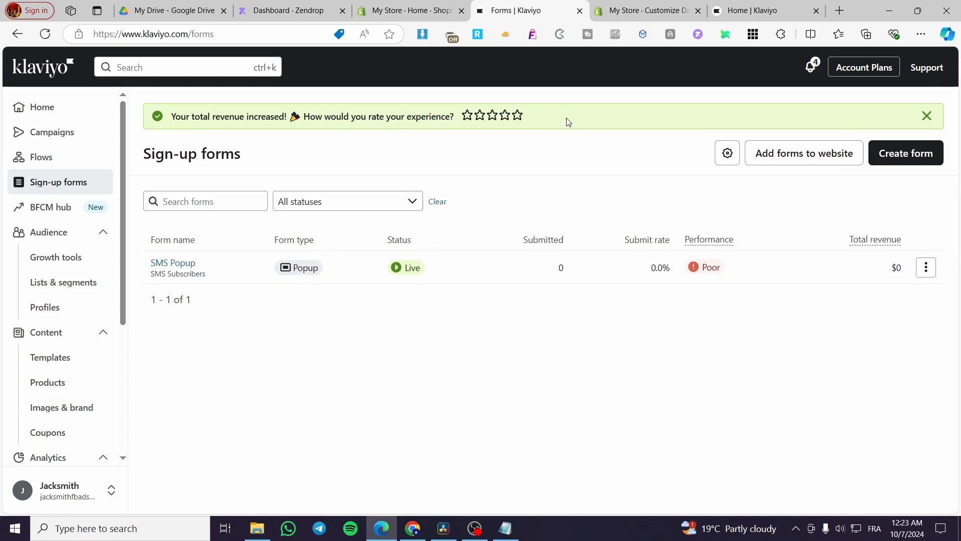
{"action": "left_click", "coordinate": [903, 154]}
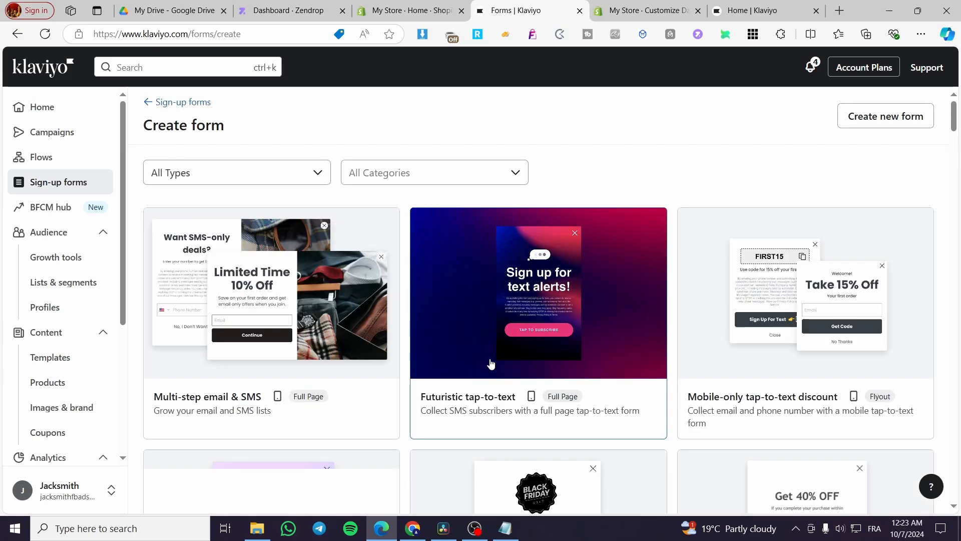
{"action": "scroll", "coordinate": [912, 364], "scroll_direction": "down", "scroll_amount": 5}
{"action": "scroll", "coordinate": [912, 364], "scroll_direction": "down", "scroll_amount": 10}
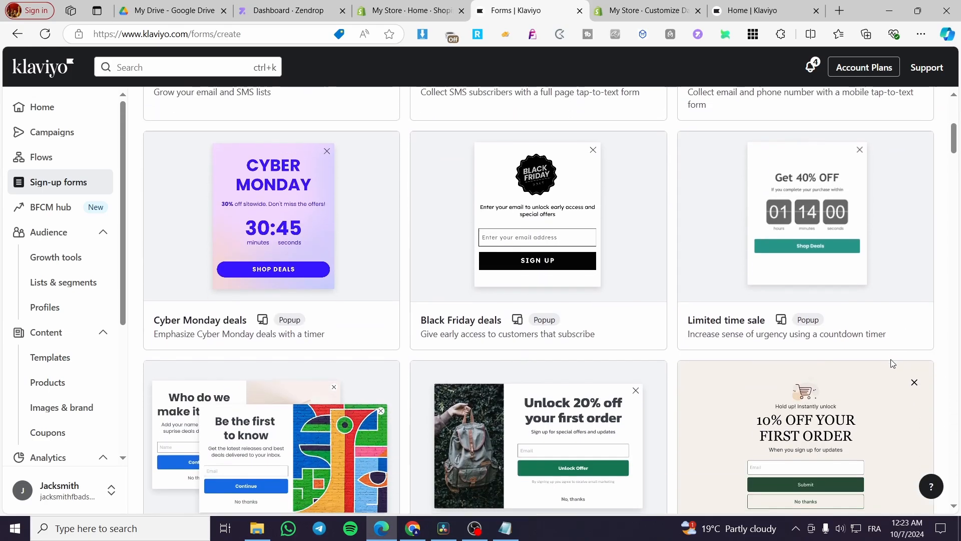
{"action": "scroll", "coordinate": [553, 385], "scroll_direction": "up", "scroll_amount": 6}
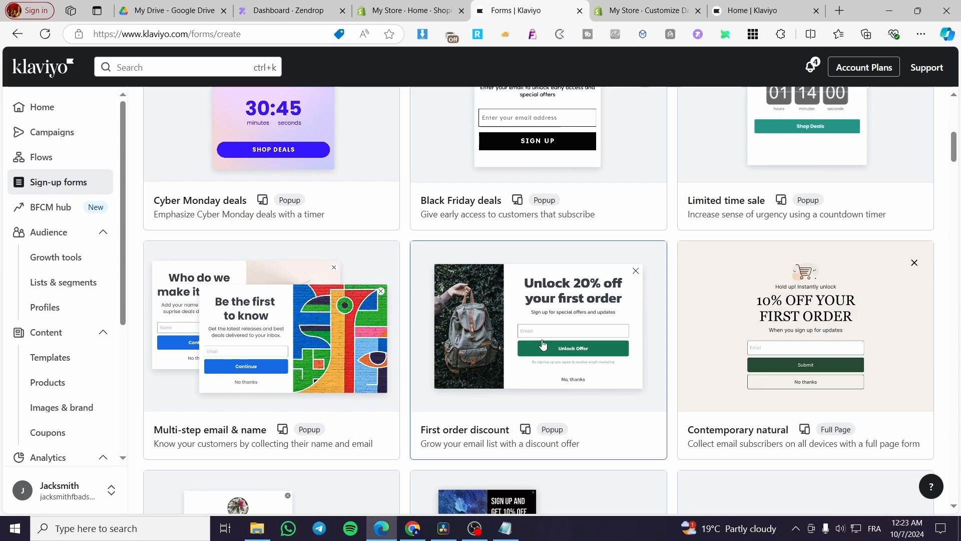
{"action": "scroll", "coordinate": [390, 369], "scroll_direction": "down", "scroll_amount": 10}
{"action": "scroll", "coordinate": [390, 369], "scroll_direction": "down", "scroll_amount": 15}
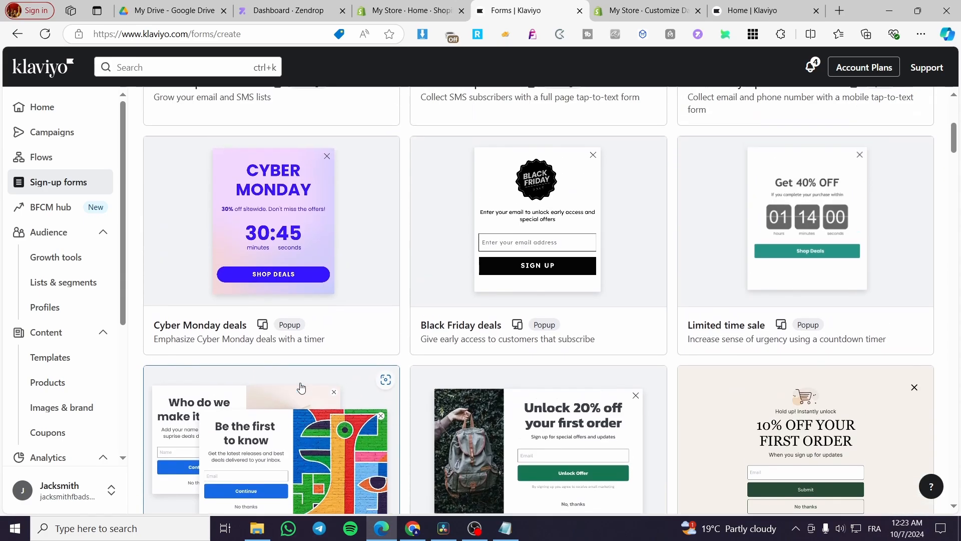
{"action": "scroll", "coordinate": [305, 386], "scroll_direction": "up", "scroll_amount": 6}
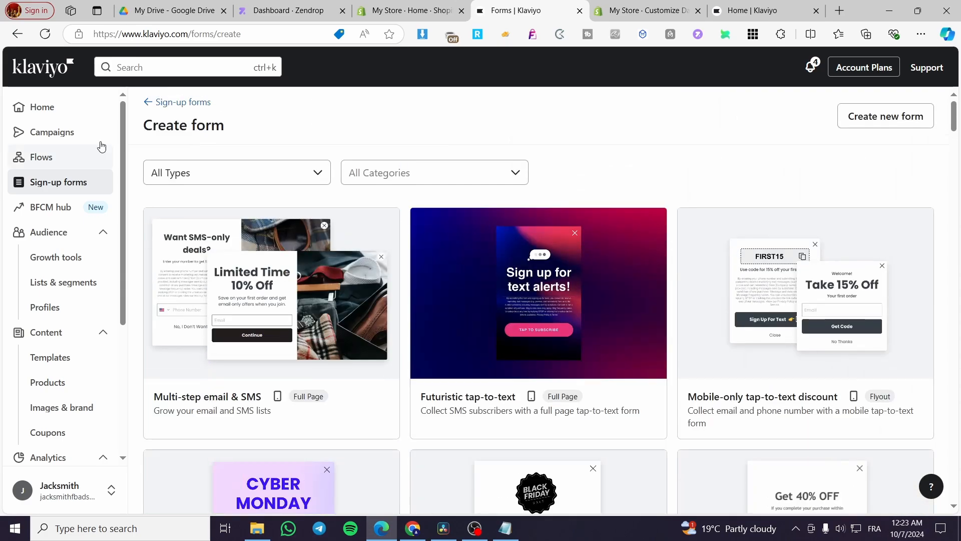
{"action": "left_click", "coordinate": [60, 107]}
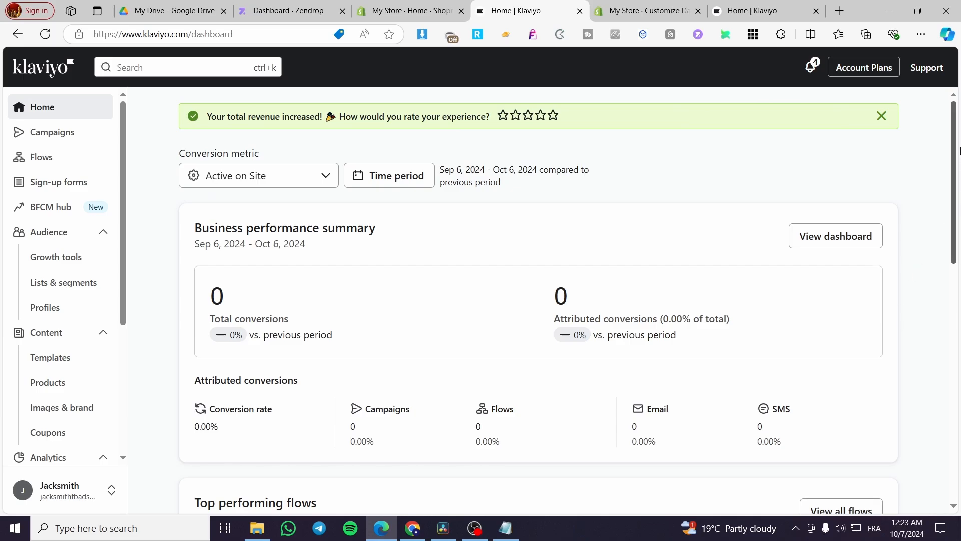